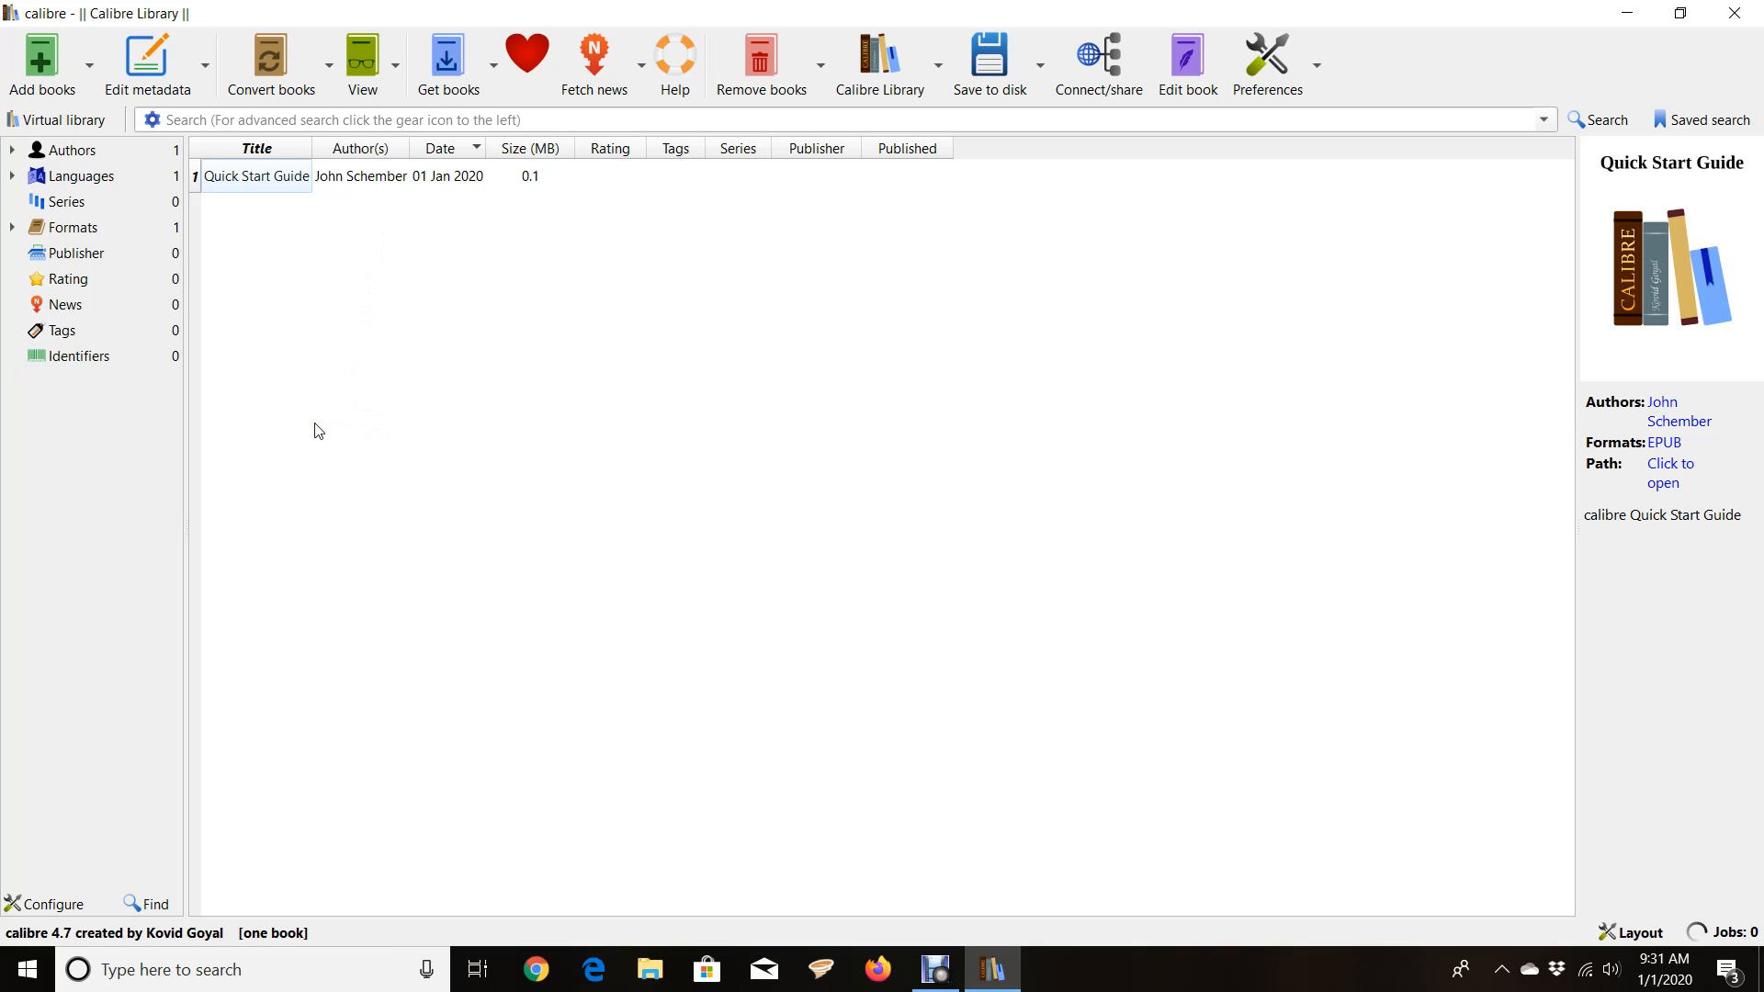
# Step: Add the Word document PRINT-6X9-EAPARIUS from the Desktop folder to the library
pyautogui.click(41, 76)
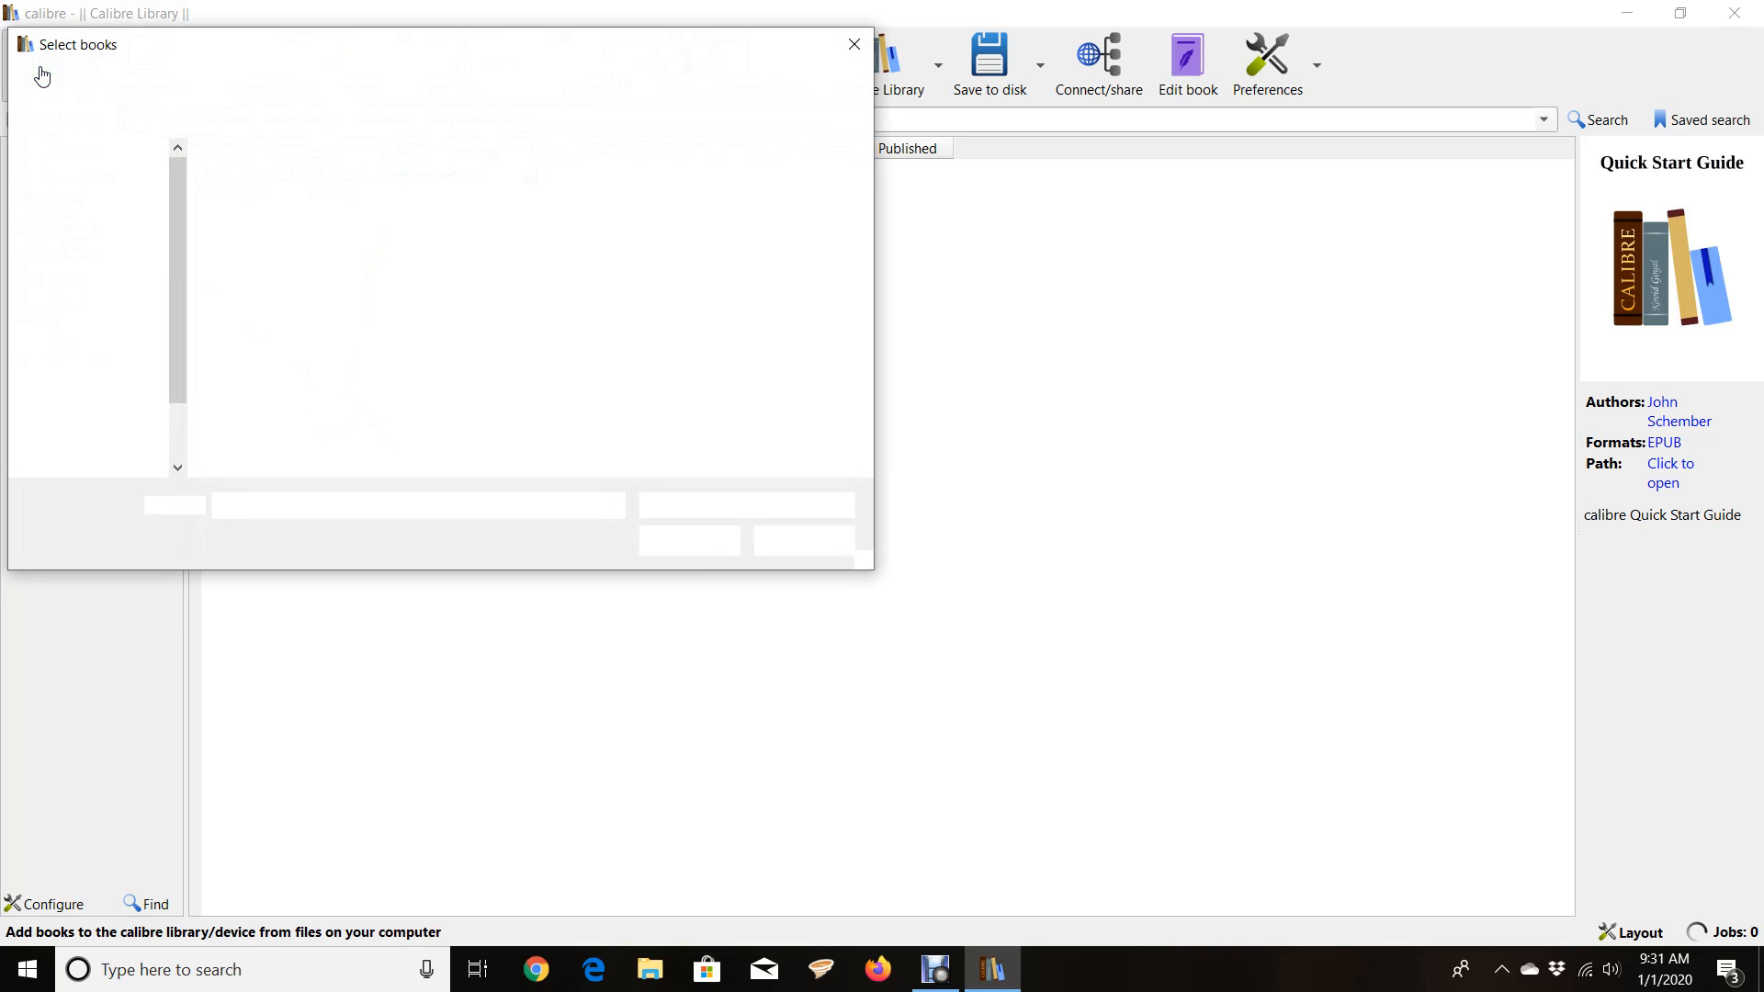
pyautogui.click(112, 199)
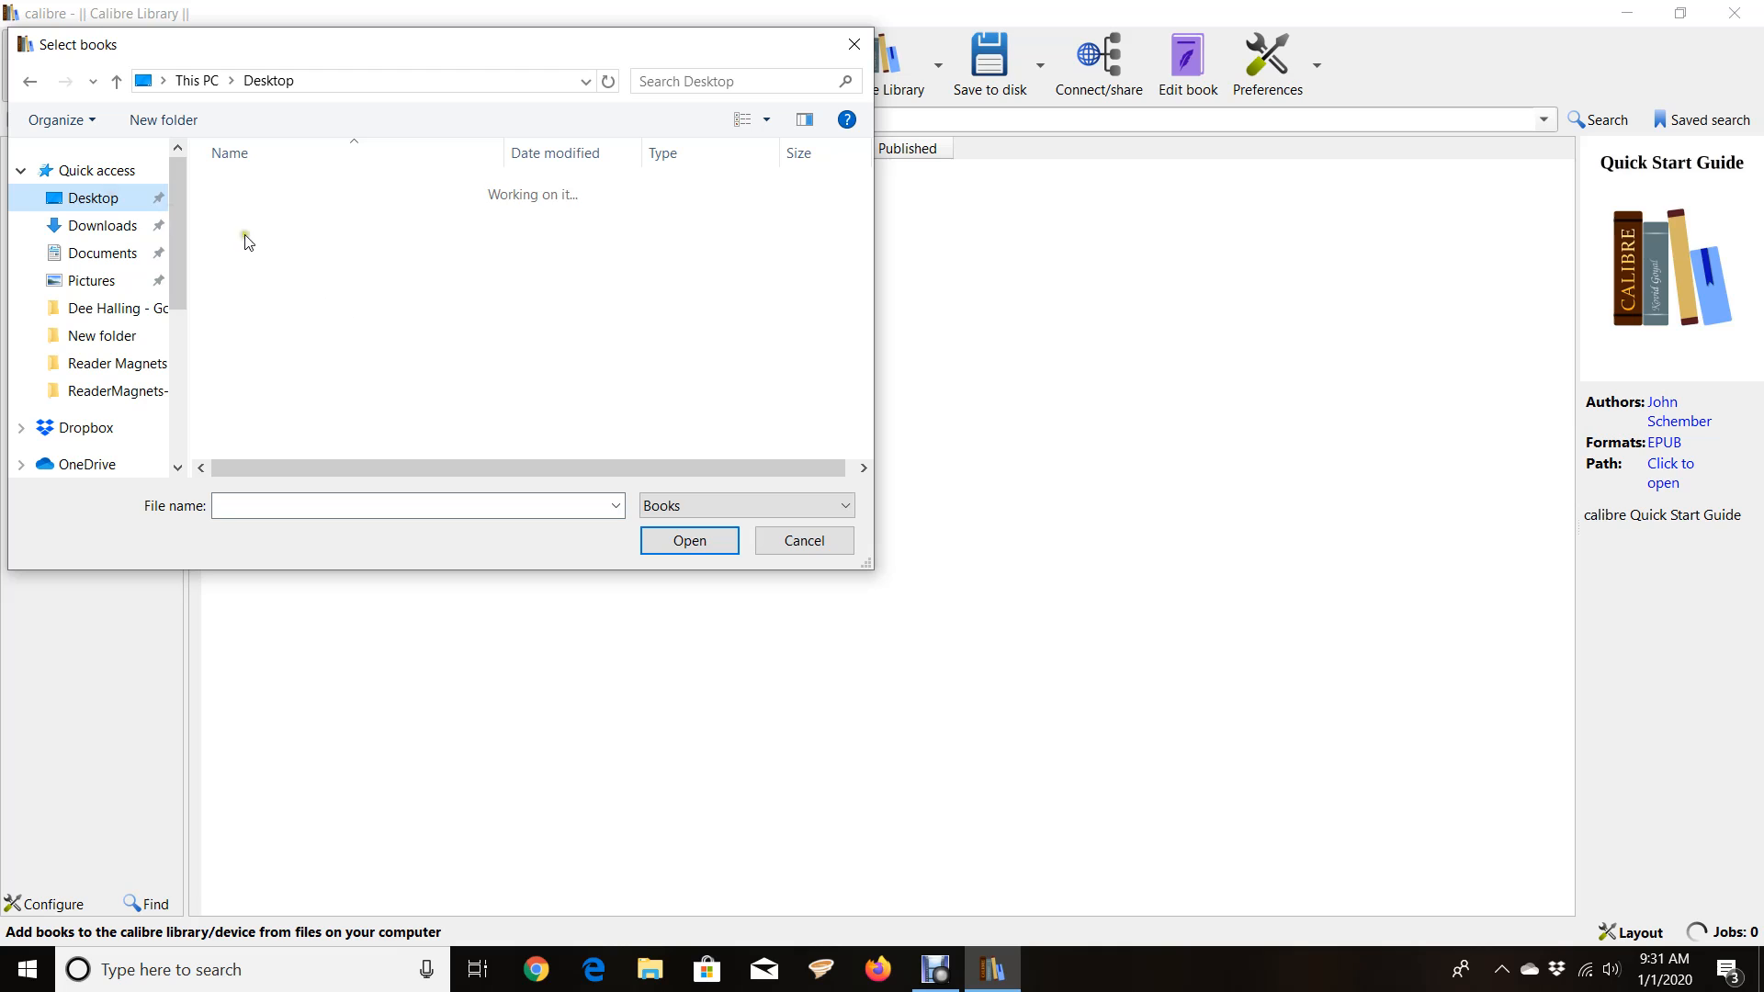
pyautogui.click(335, 241)
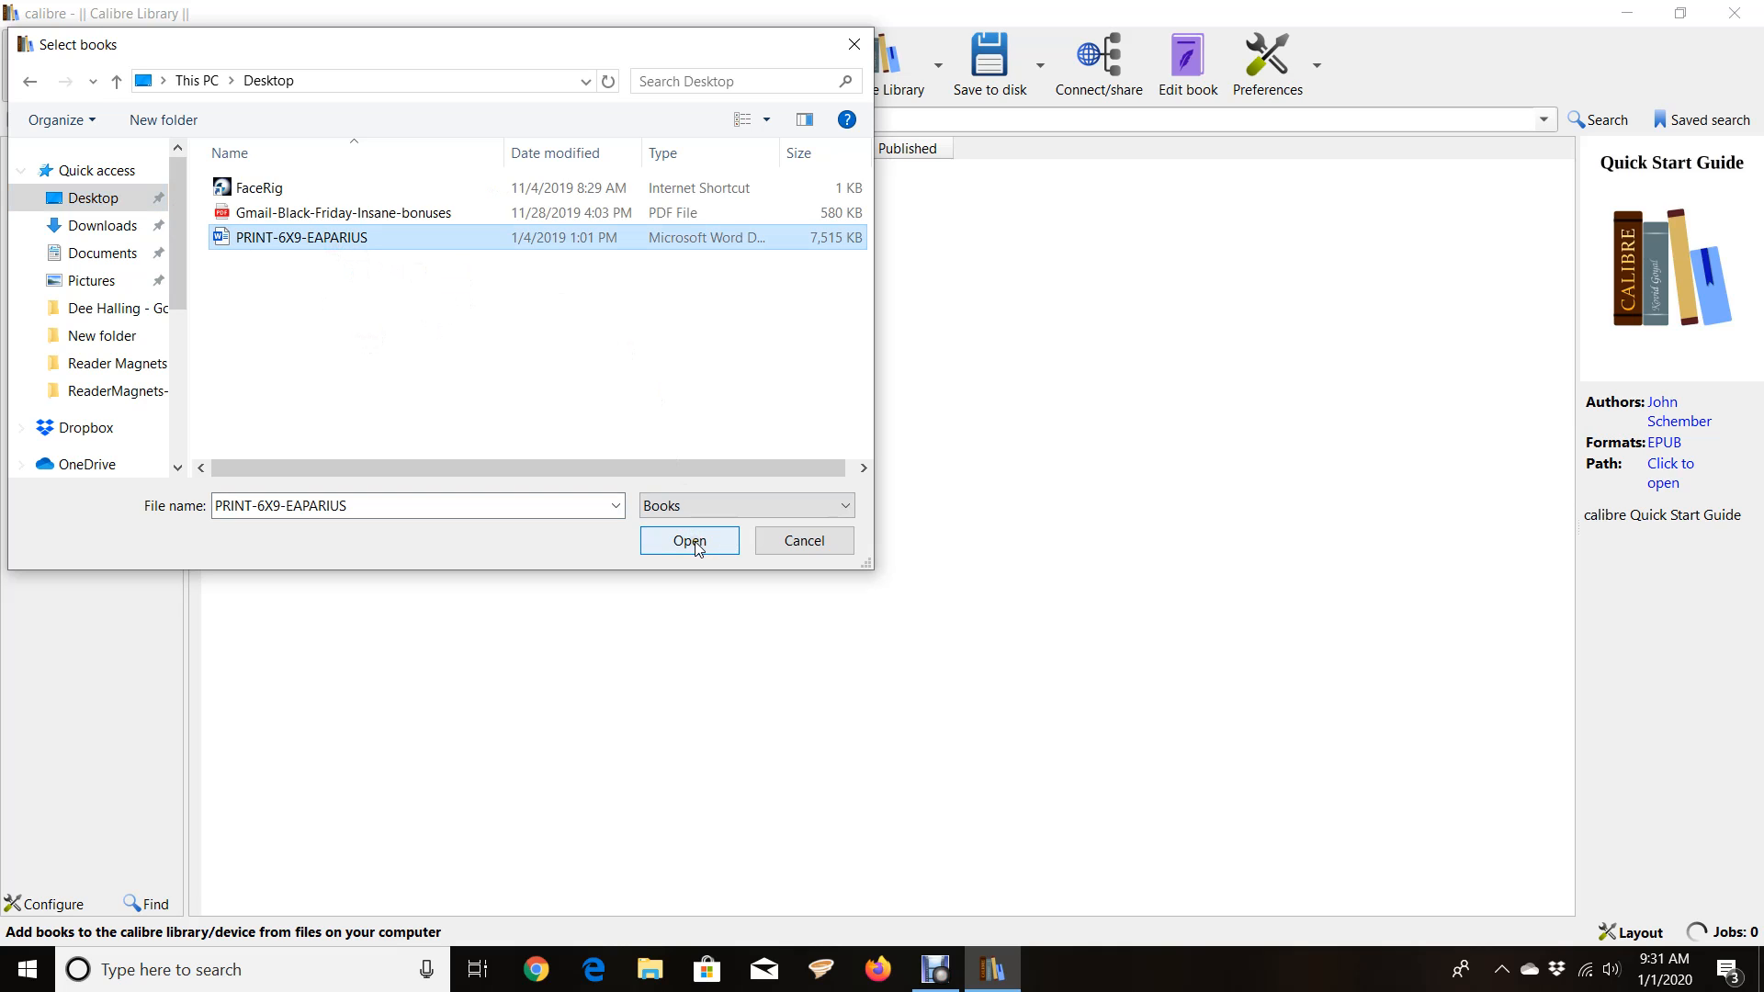
pyautogui.click(695, 545)
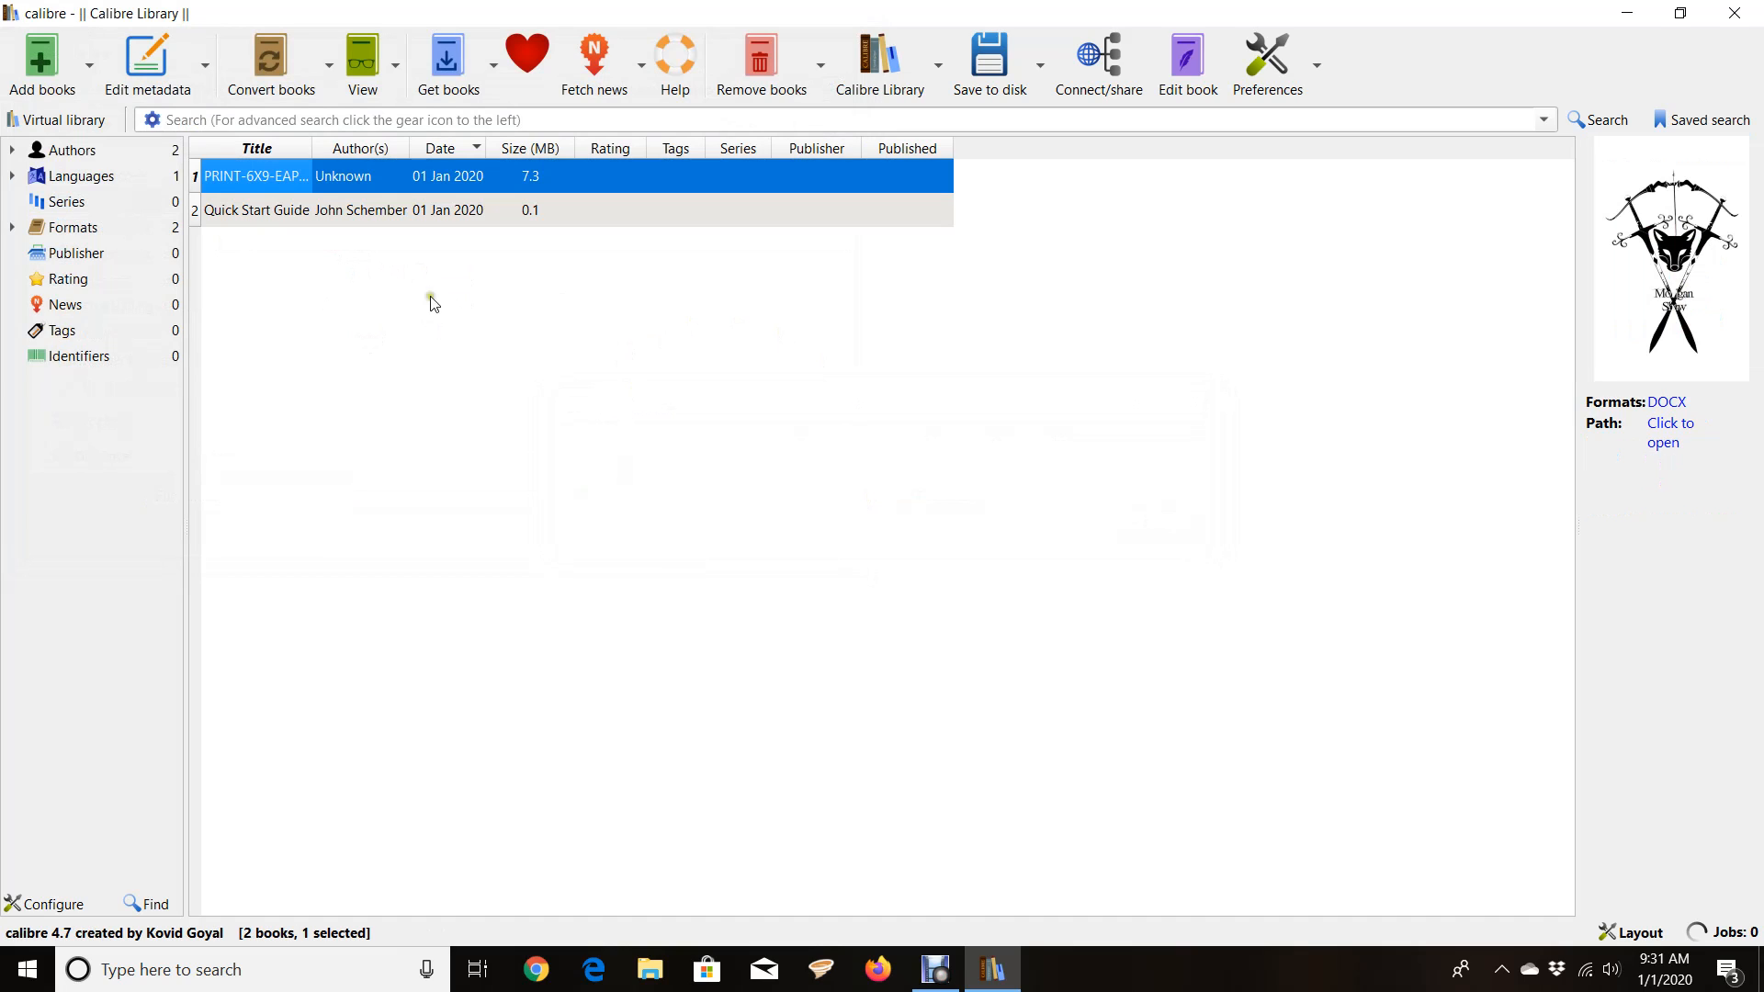
# Step: Change the added book's title to "Eaparius and the Forgotten Scrolls" and fill in the author's name
pyautogui.click(264, 180)
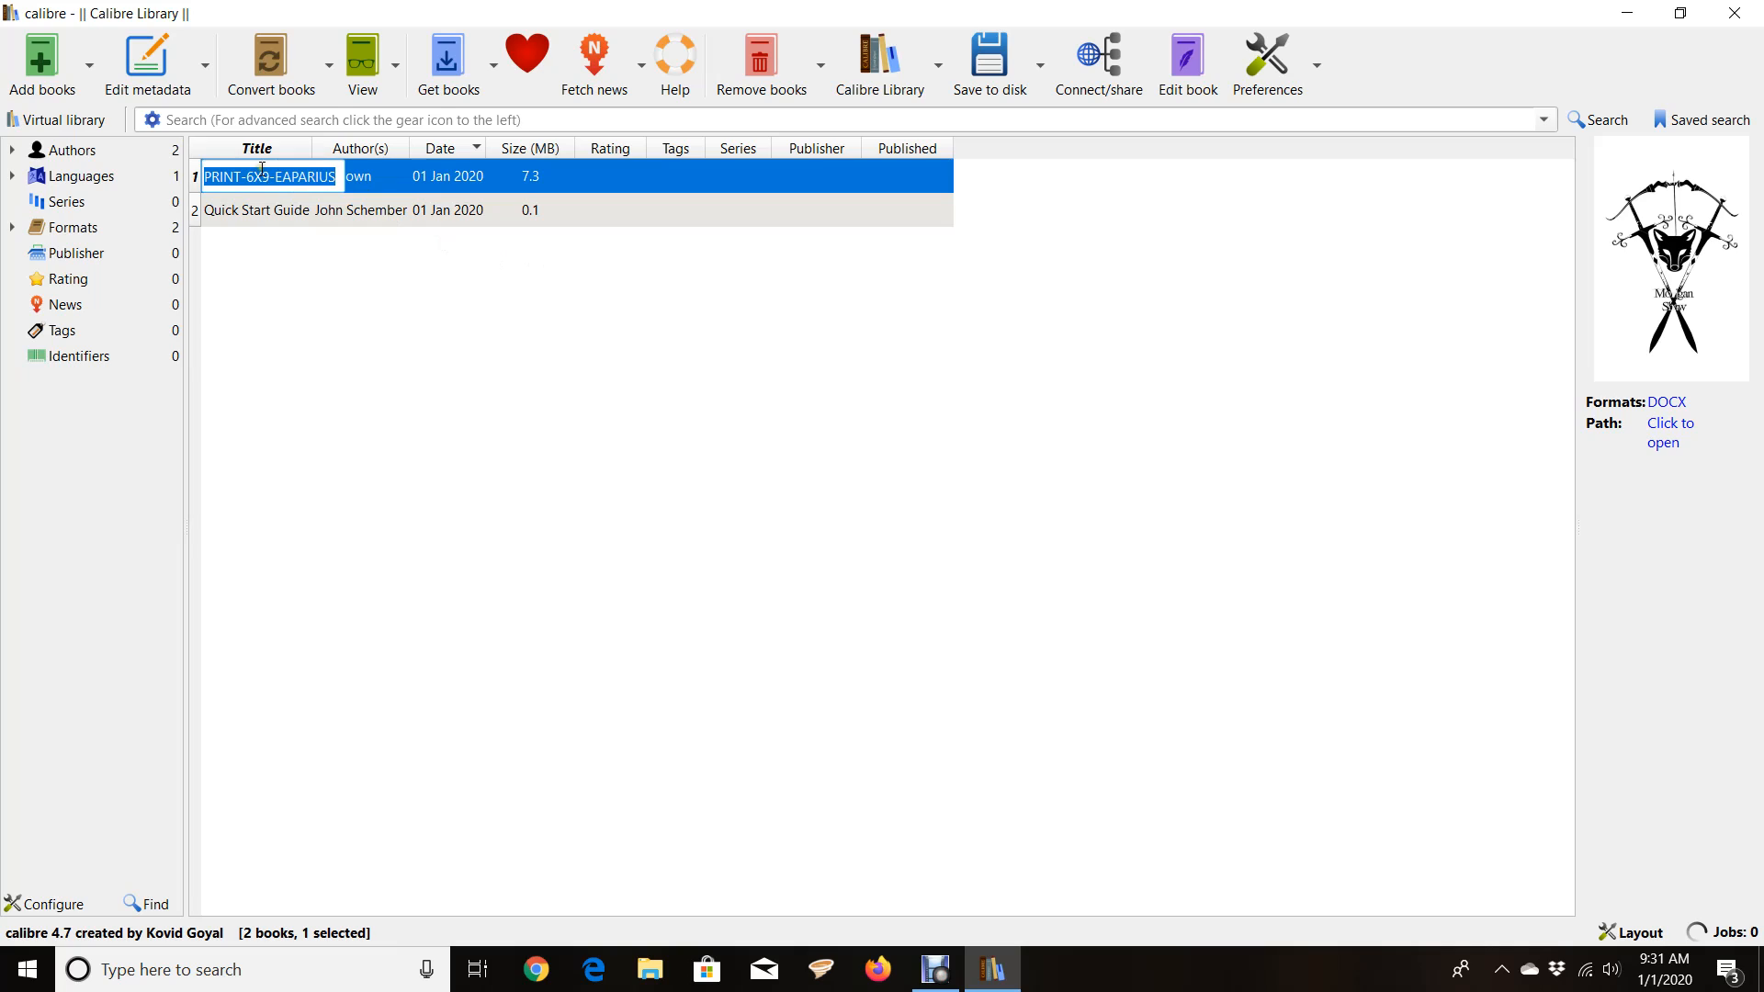
pyautogui.write('Eaparius and the Forgotten Scr')
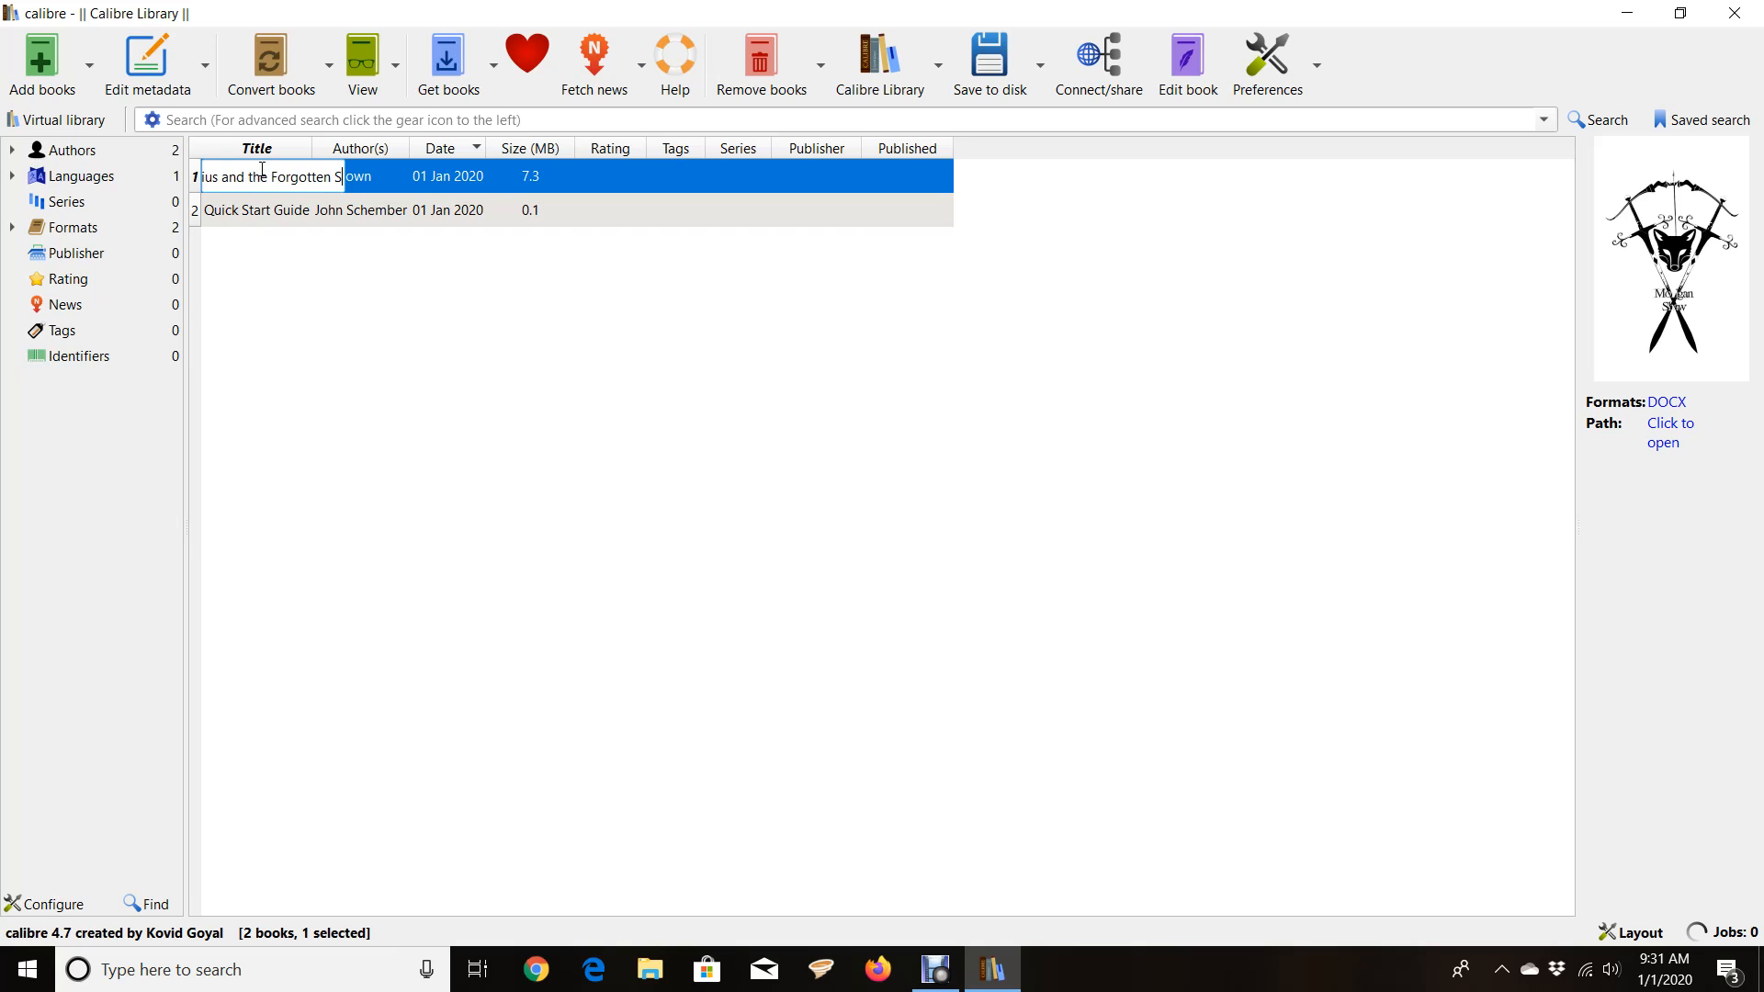
pyautogui.write('olls')
pyautogui.press('Tab')
pyautogui.write('Morgan Shaw')
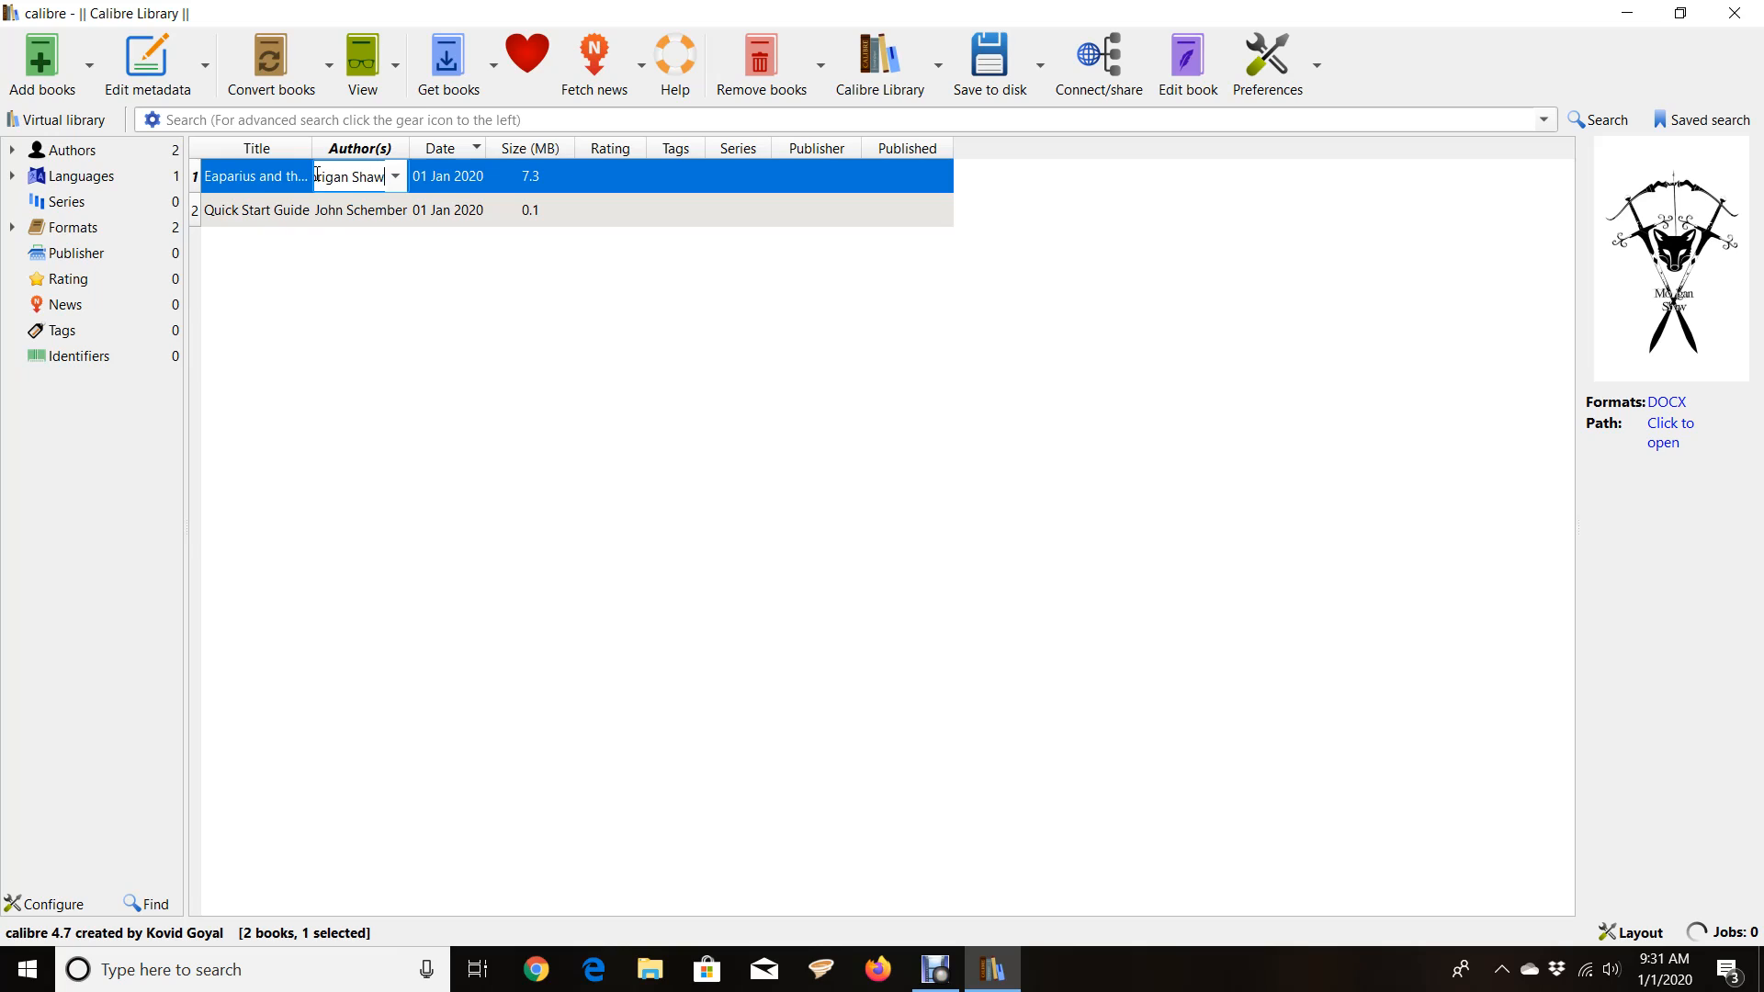
pyautogui.press('Return')
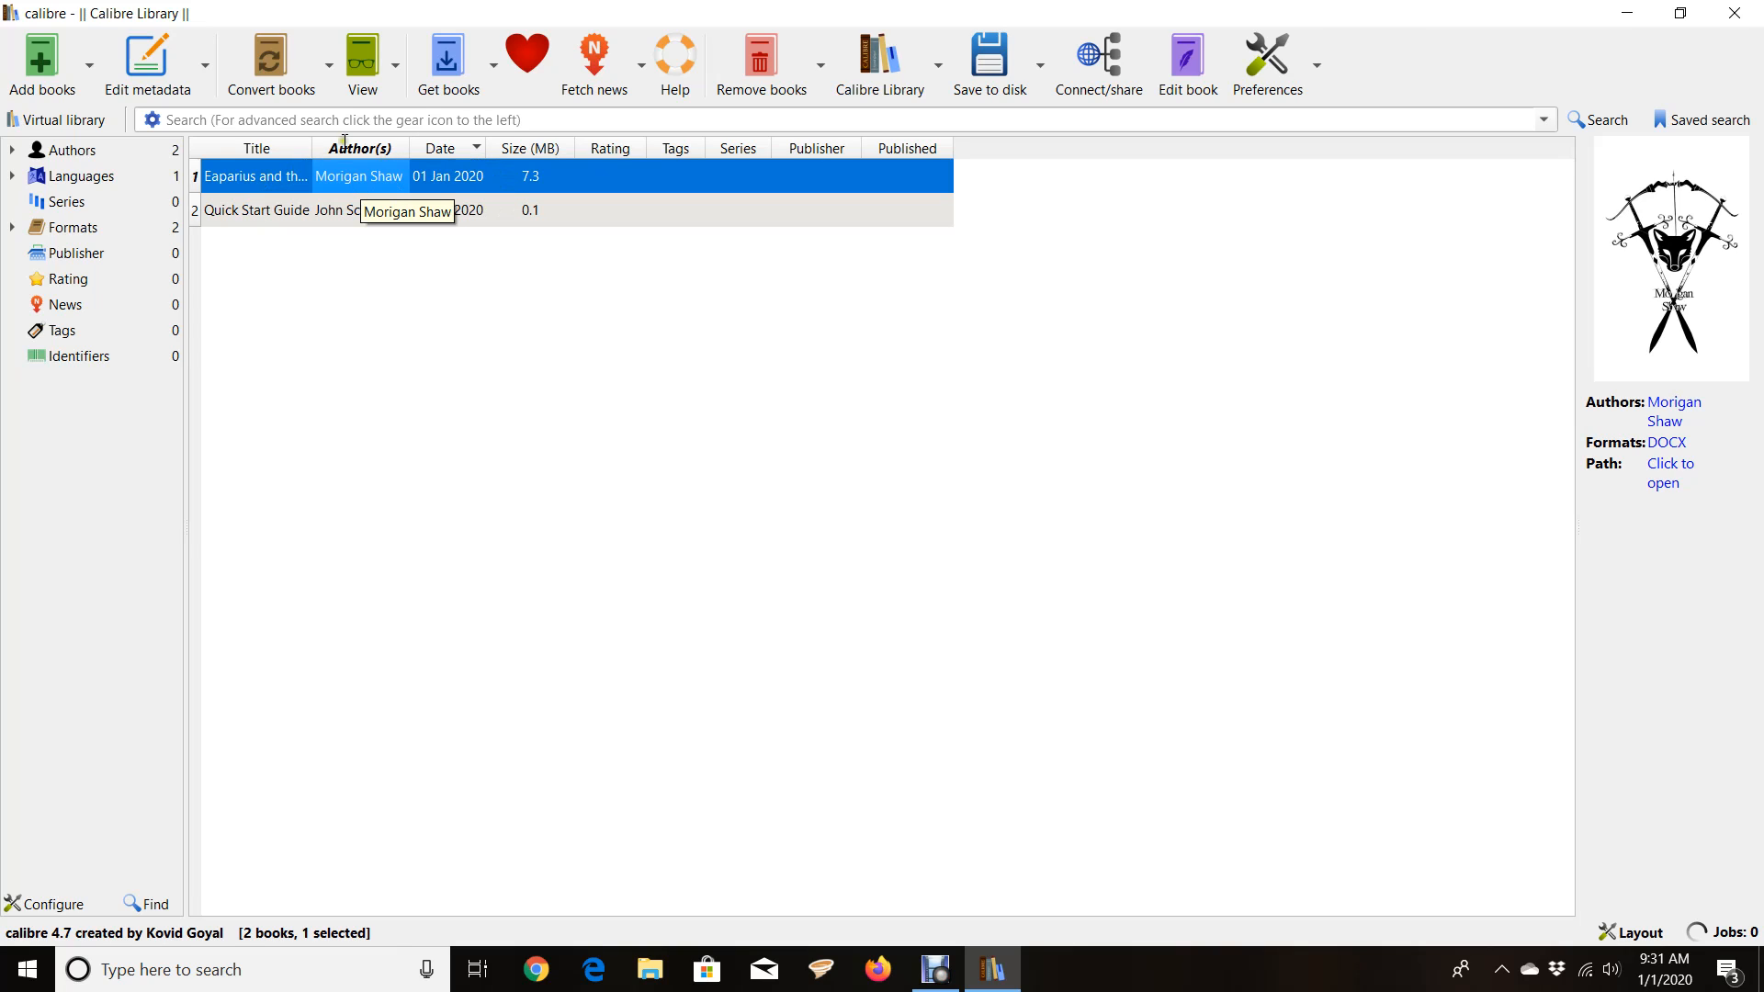
# Step: Open the book's conversion settings and set the series to "The Idoramin Novellas: A Companion Series"
pyautogui.click(272, 70)
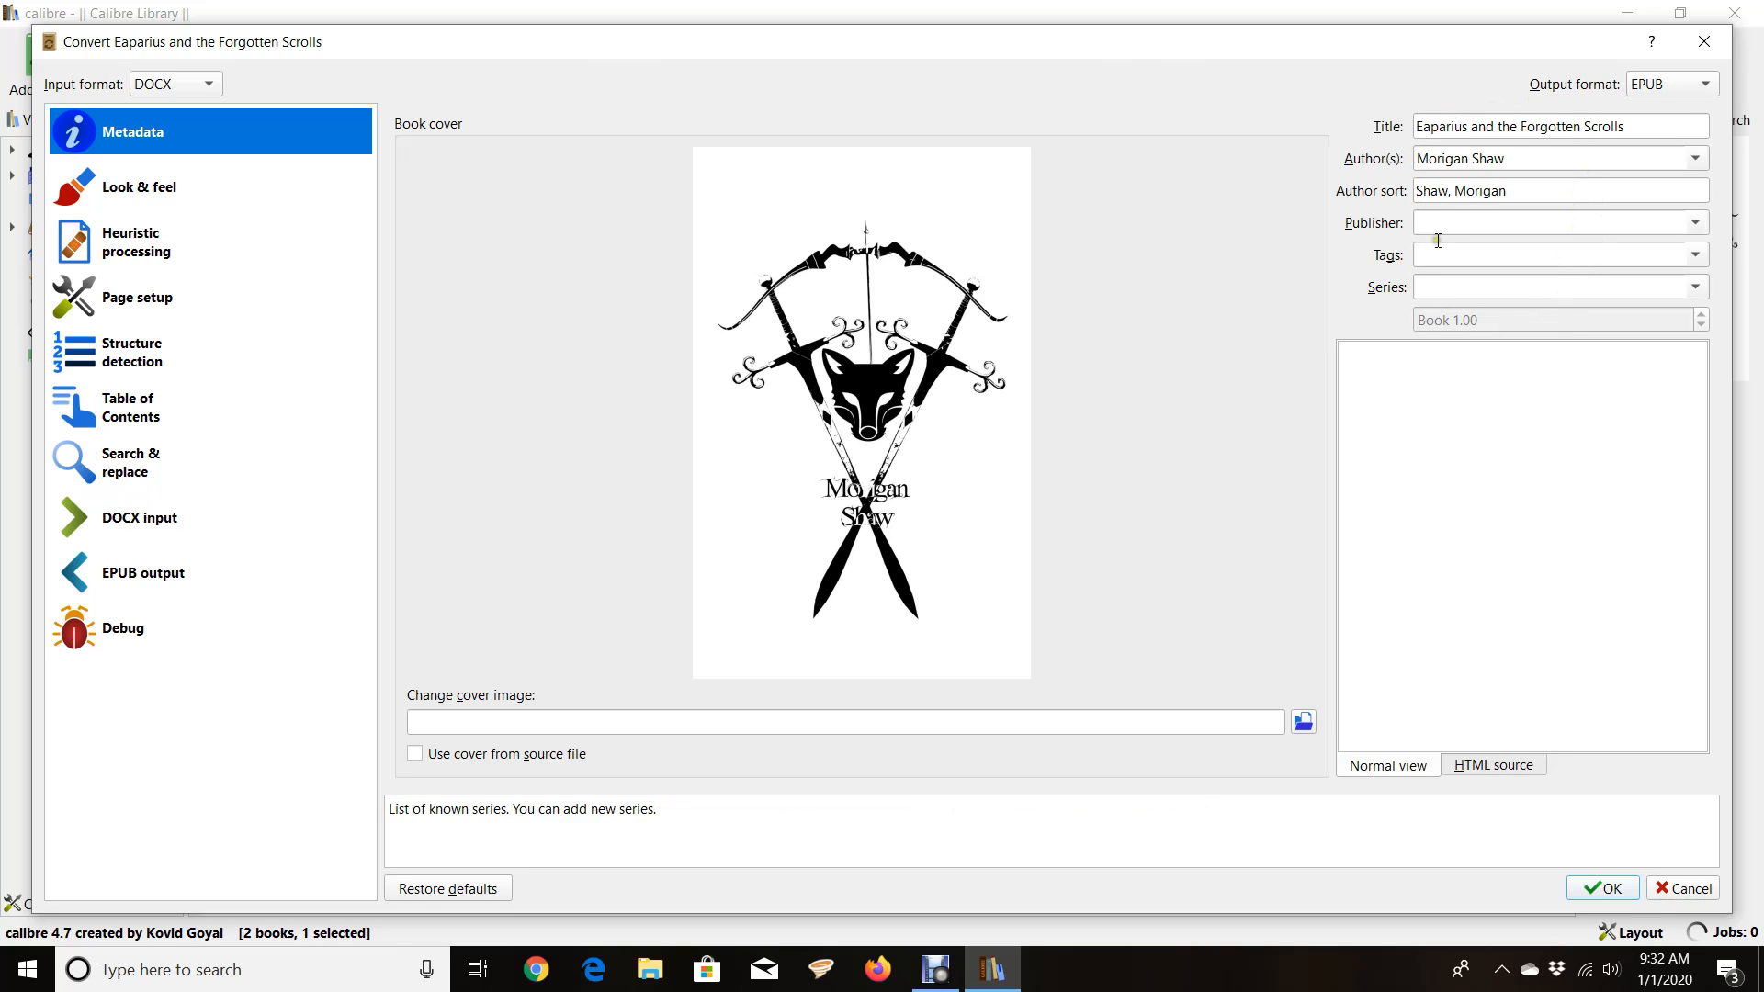
pyautogui.click(1450, 286)
pyautogui.write('The Idoramin Nv')
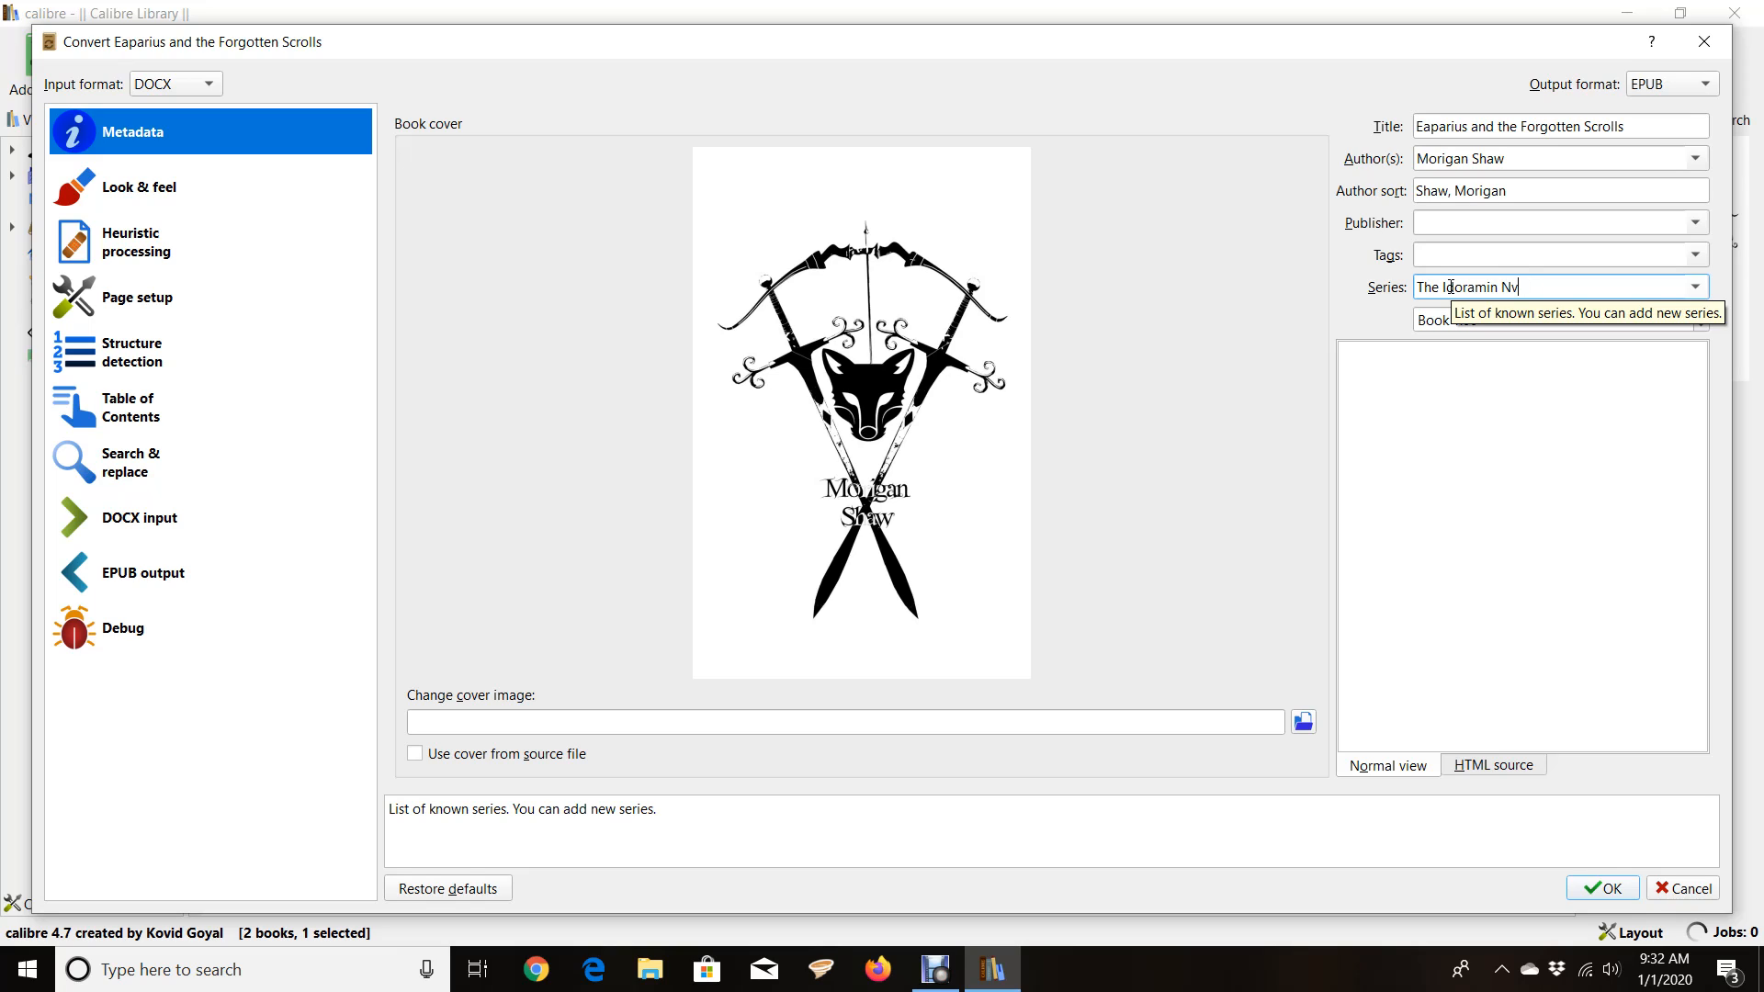
pyautogui.press('BackSpace')
pyautogui.write('ovellas: A Companion Series')
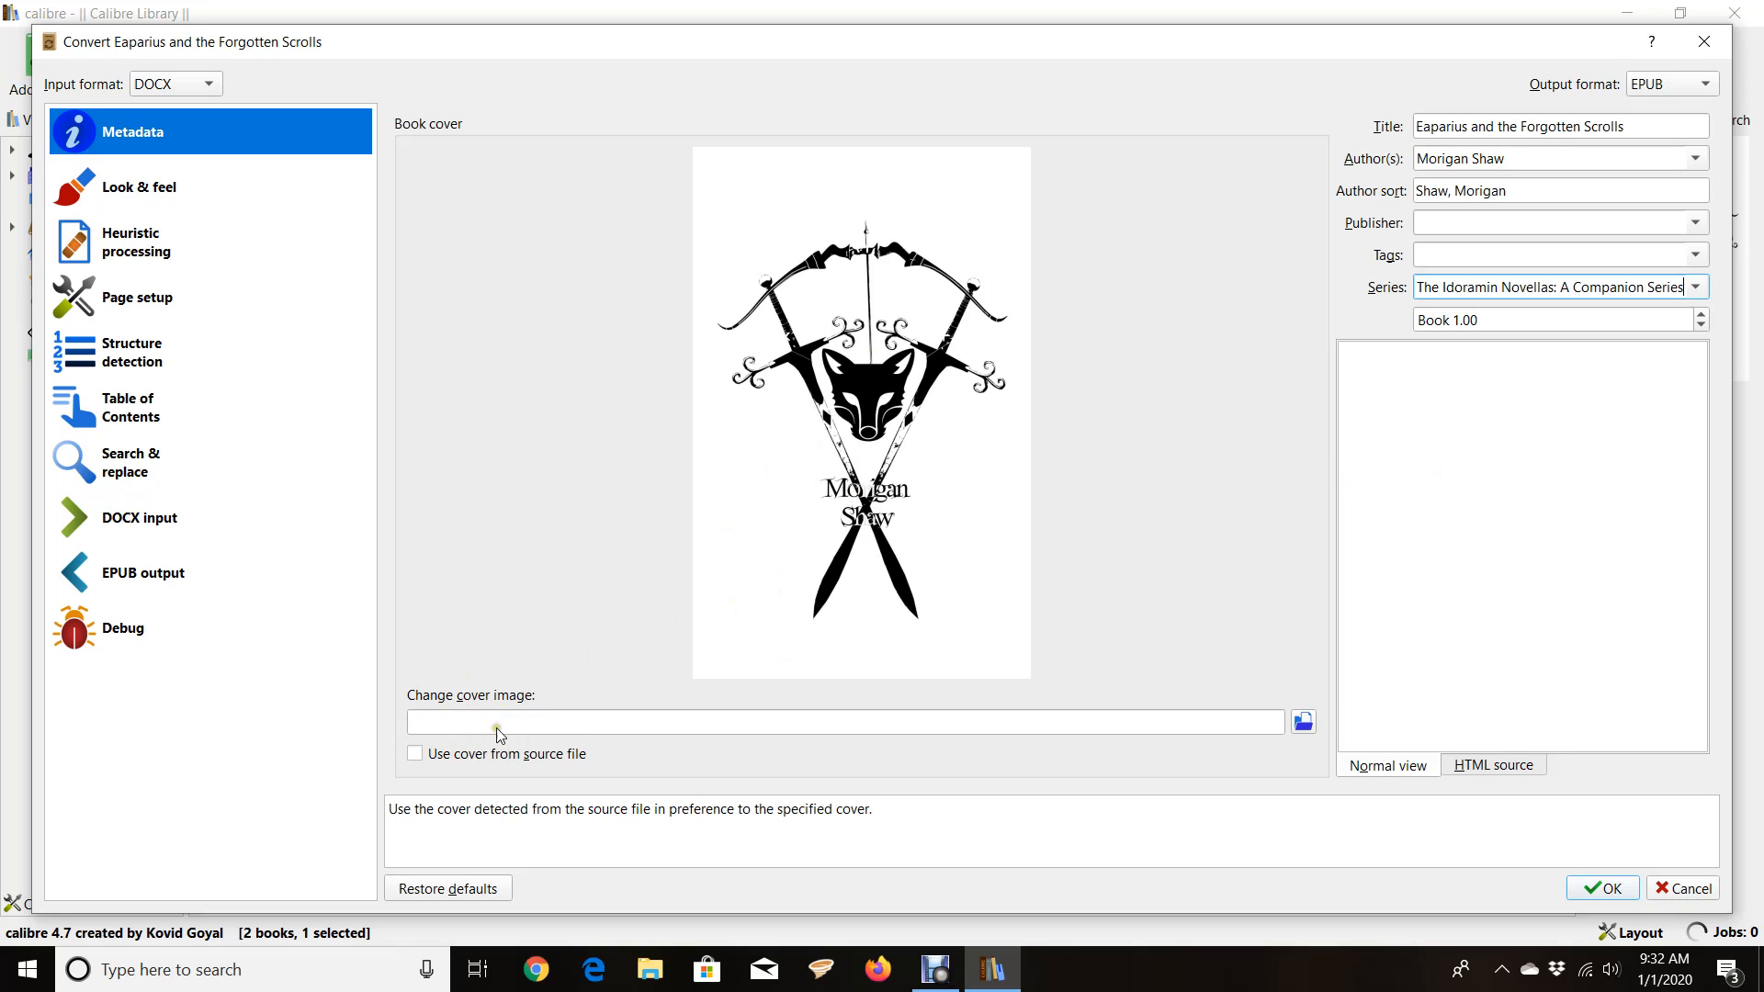
pyautogui.click(1304, 723)
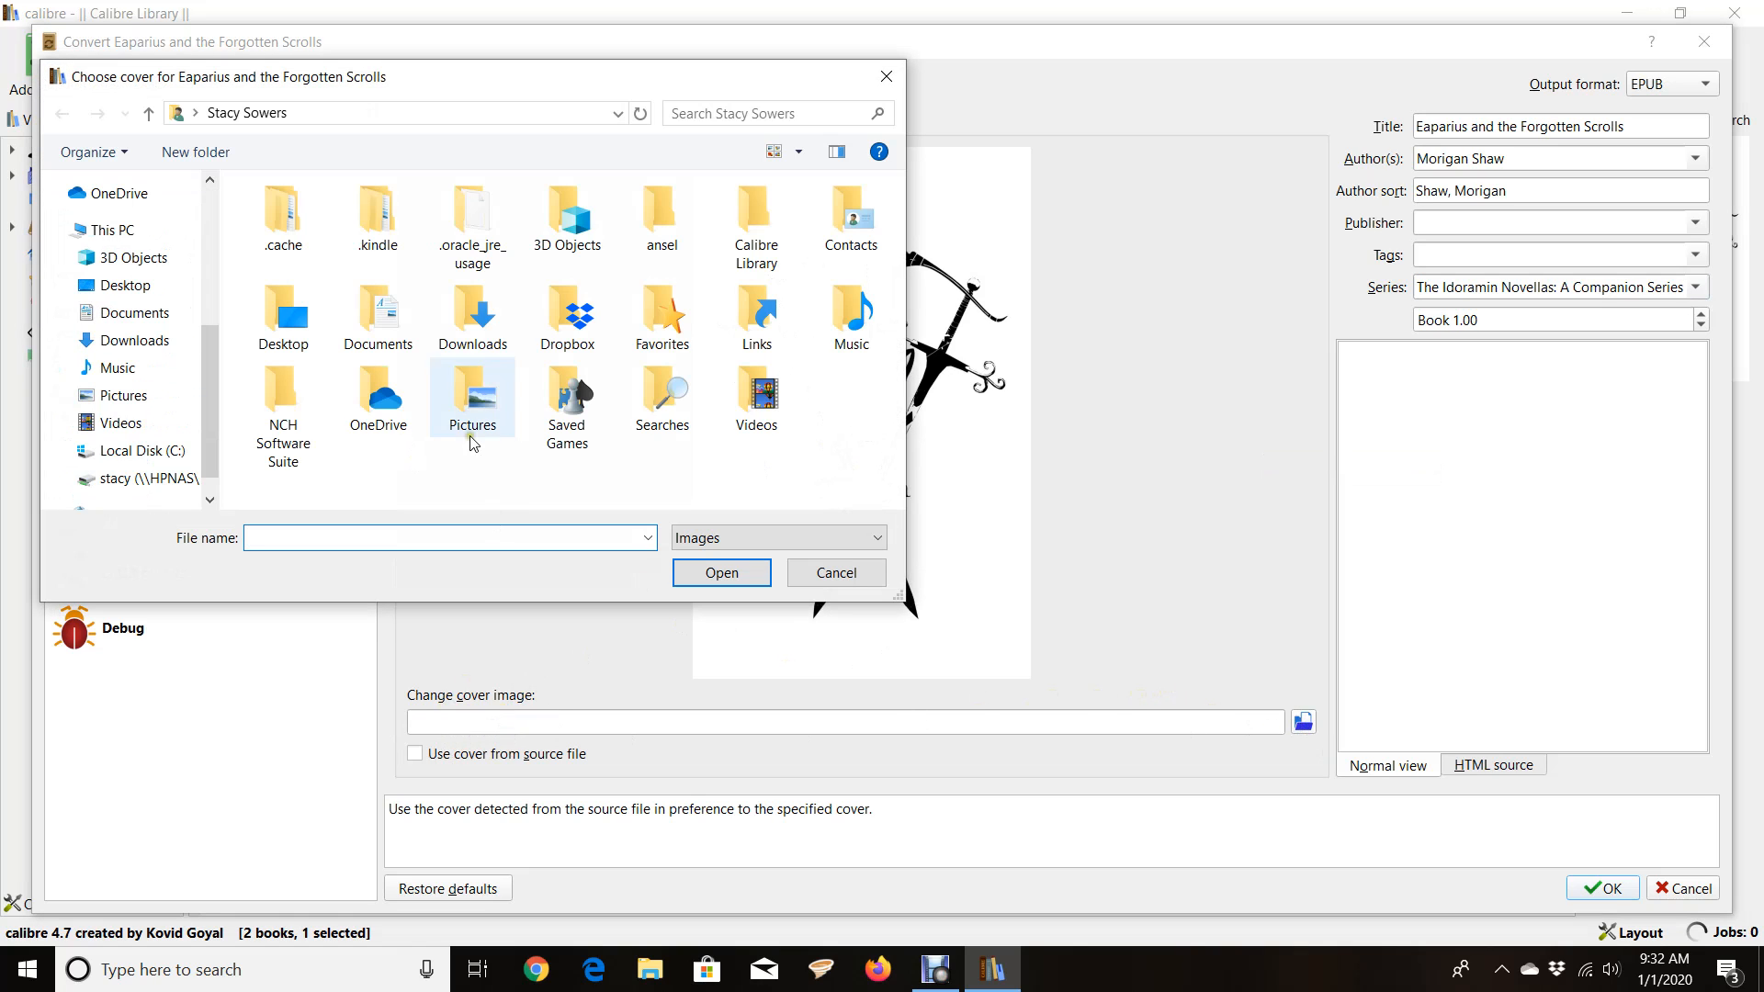
pyautogui.click(886, 76)
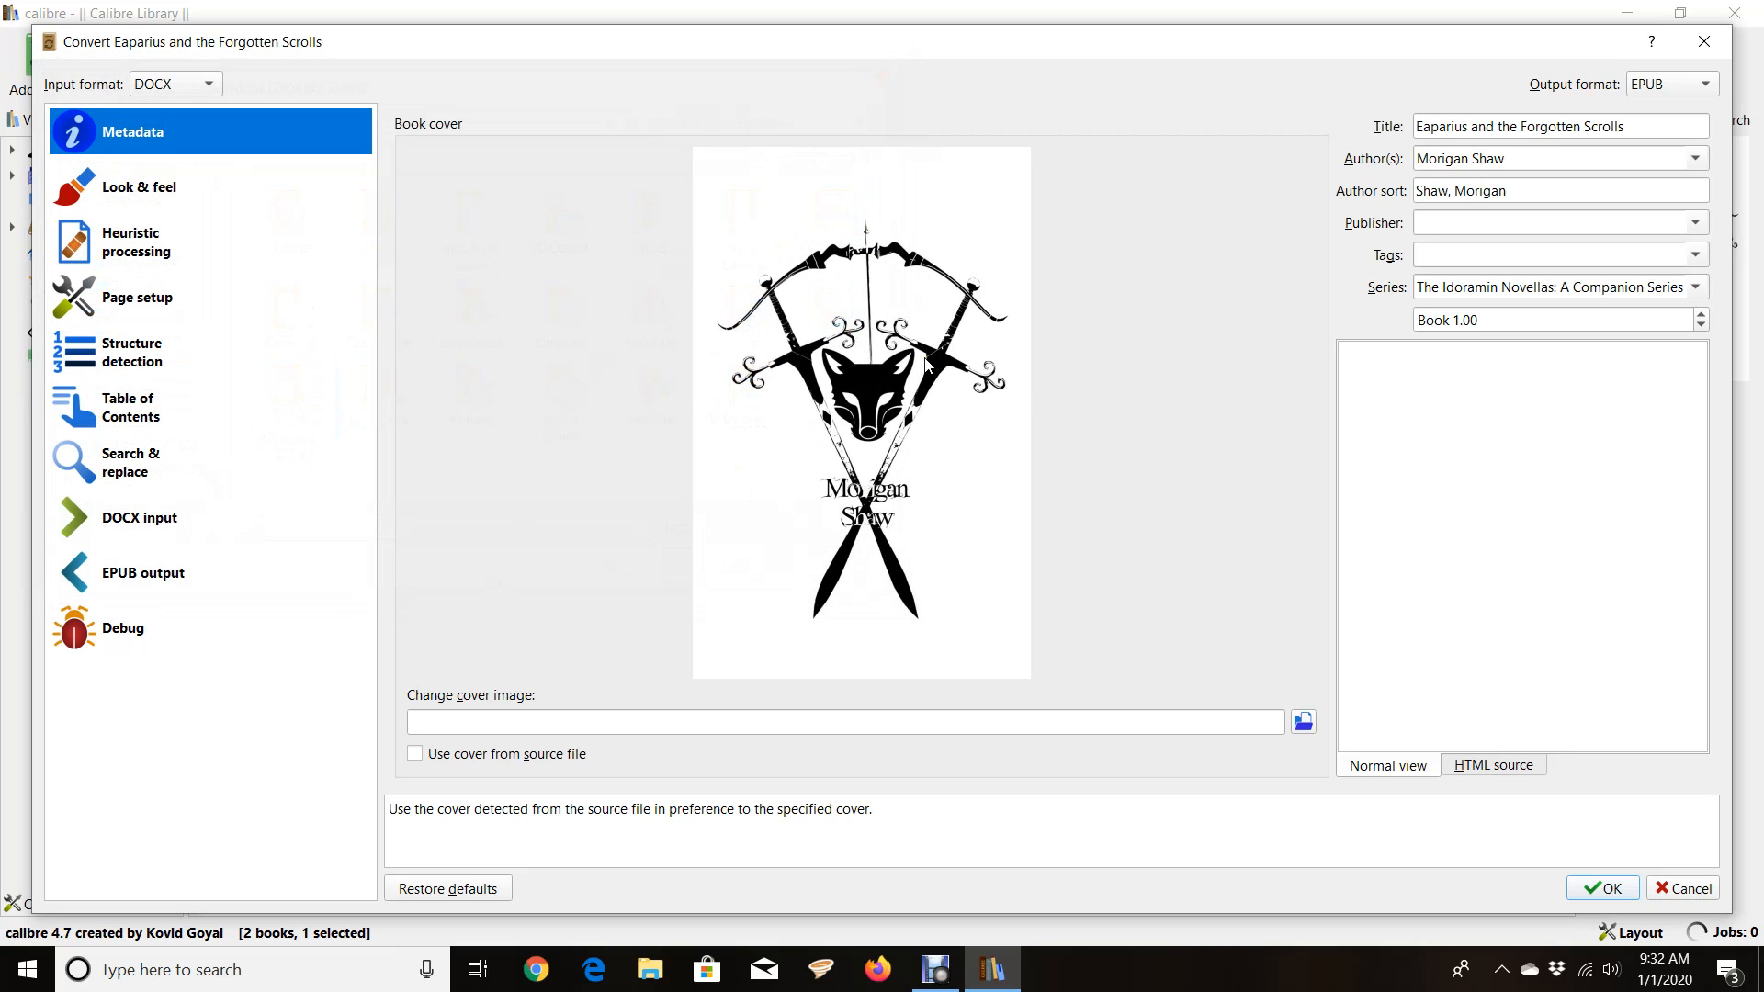
pyautogui.moveTo(926, 364)
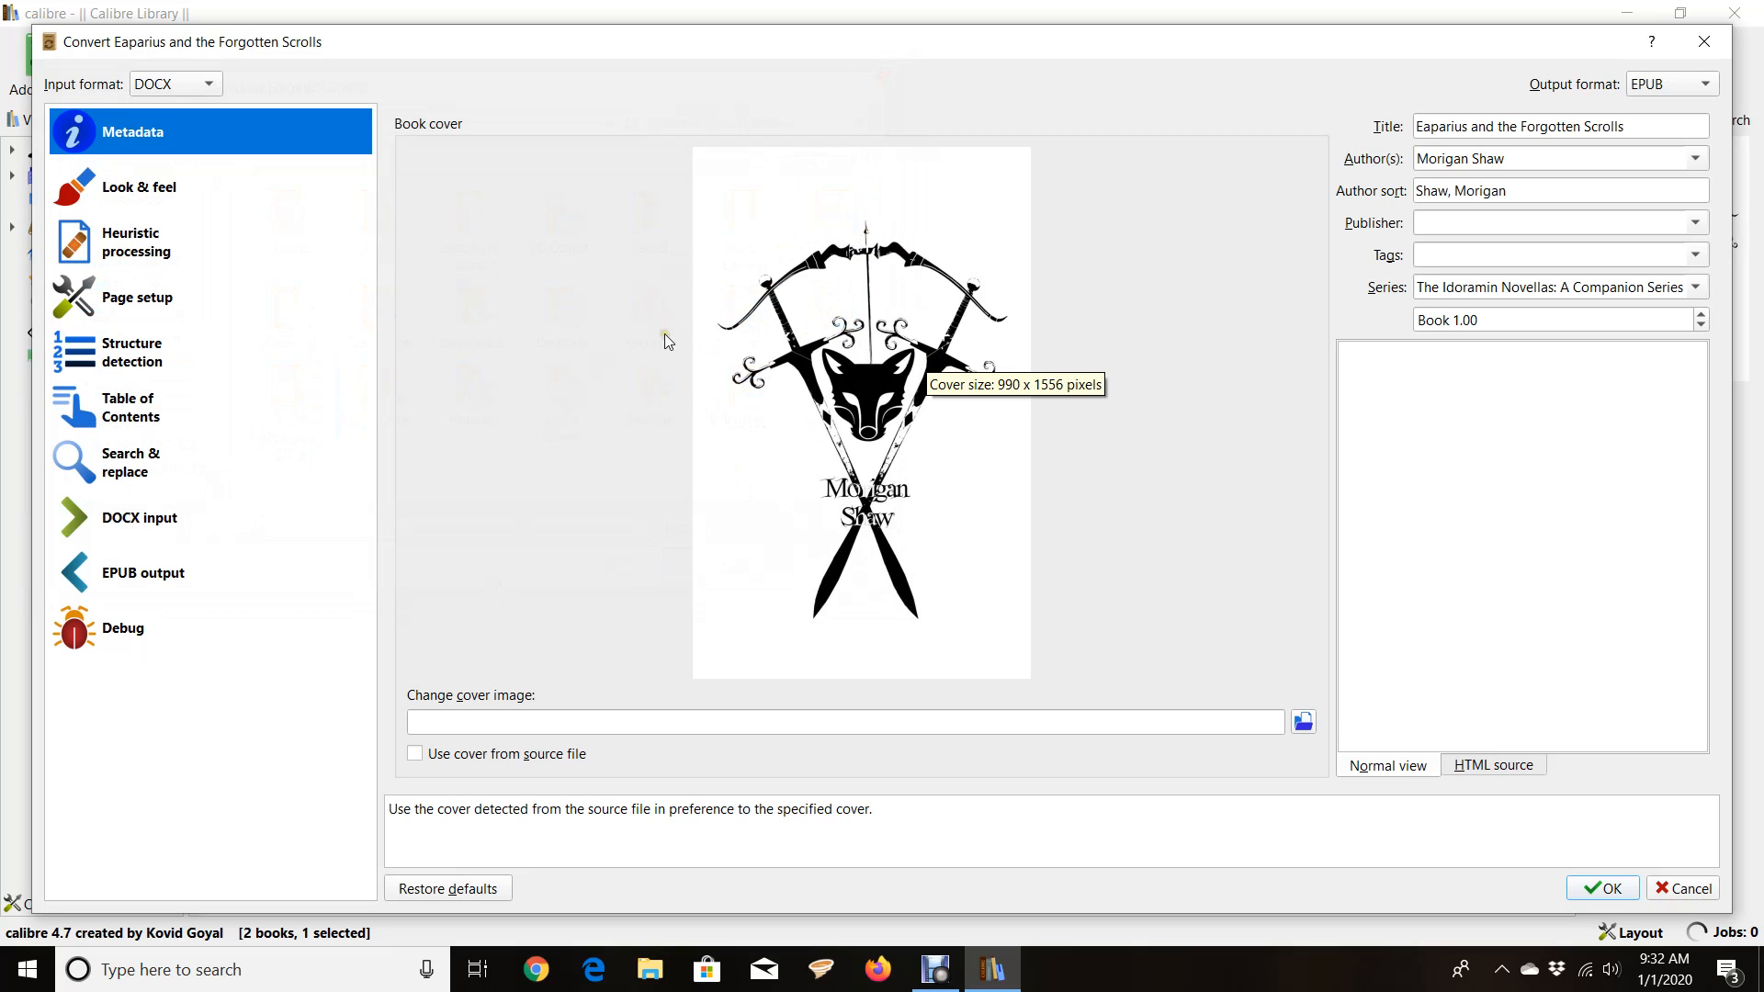
# Step: Check the look and heuristic processing settings, and try the Kindle Fire output profile before returning to Generic e-ink
pyautogui.click(150, 190)
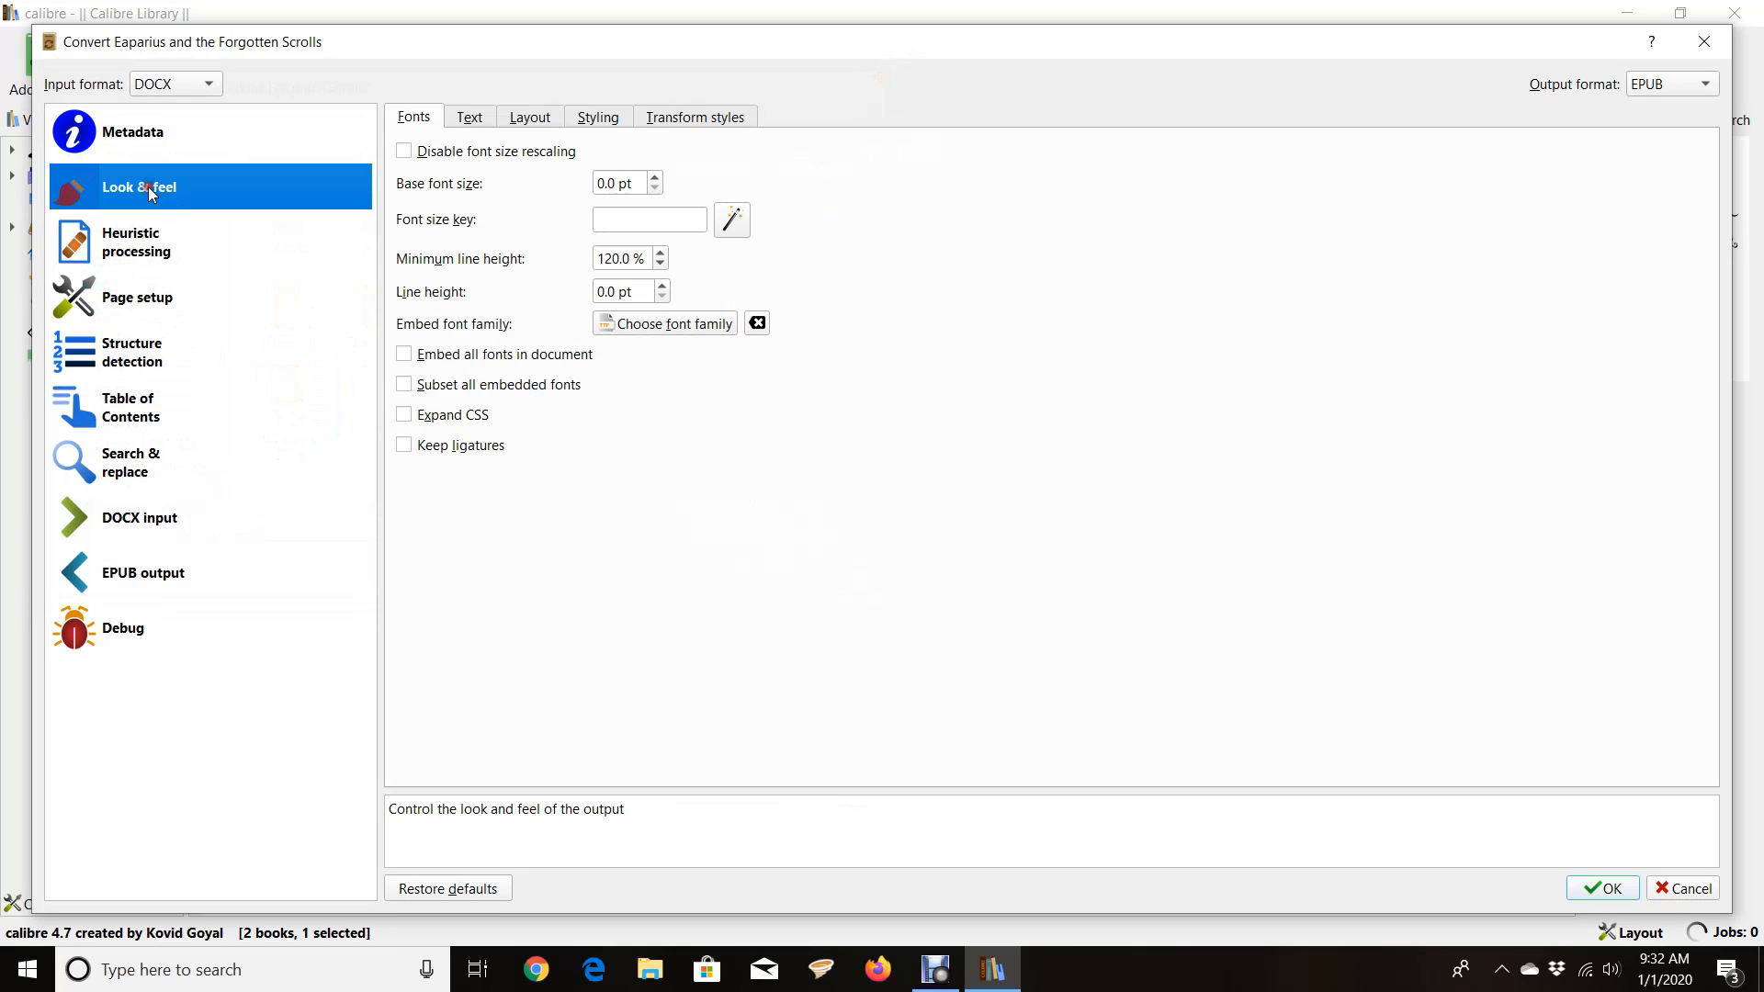
pyautogui.click(138, 254)
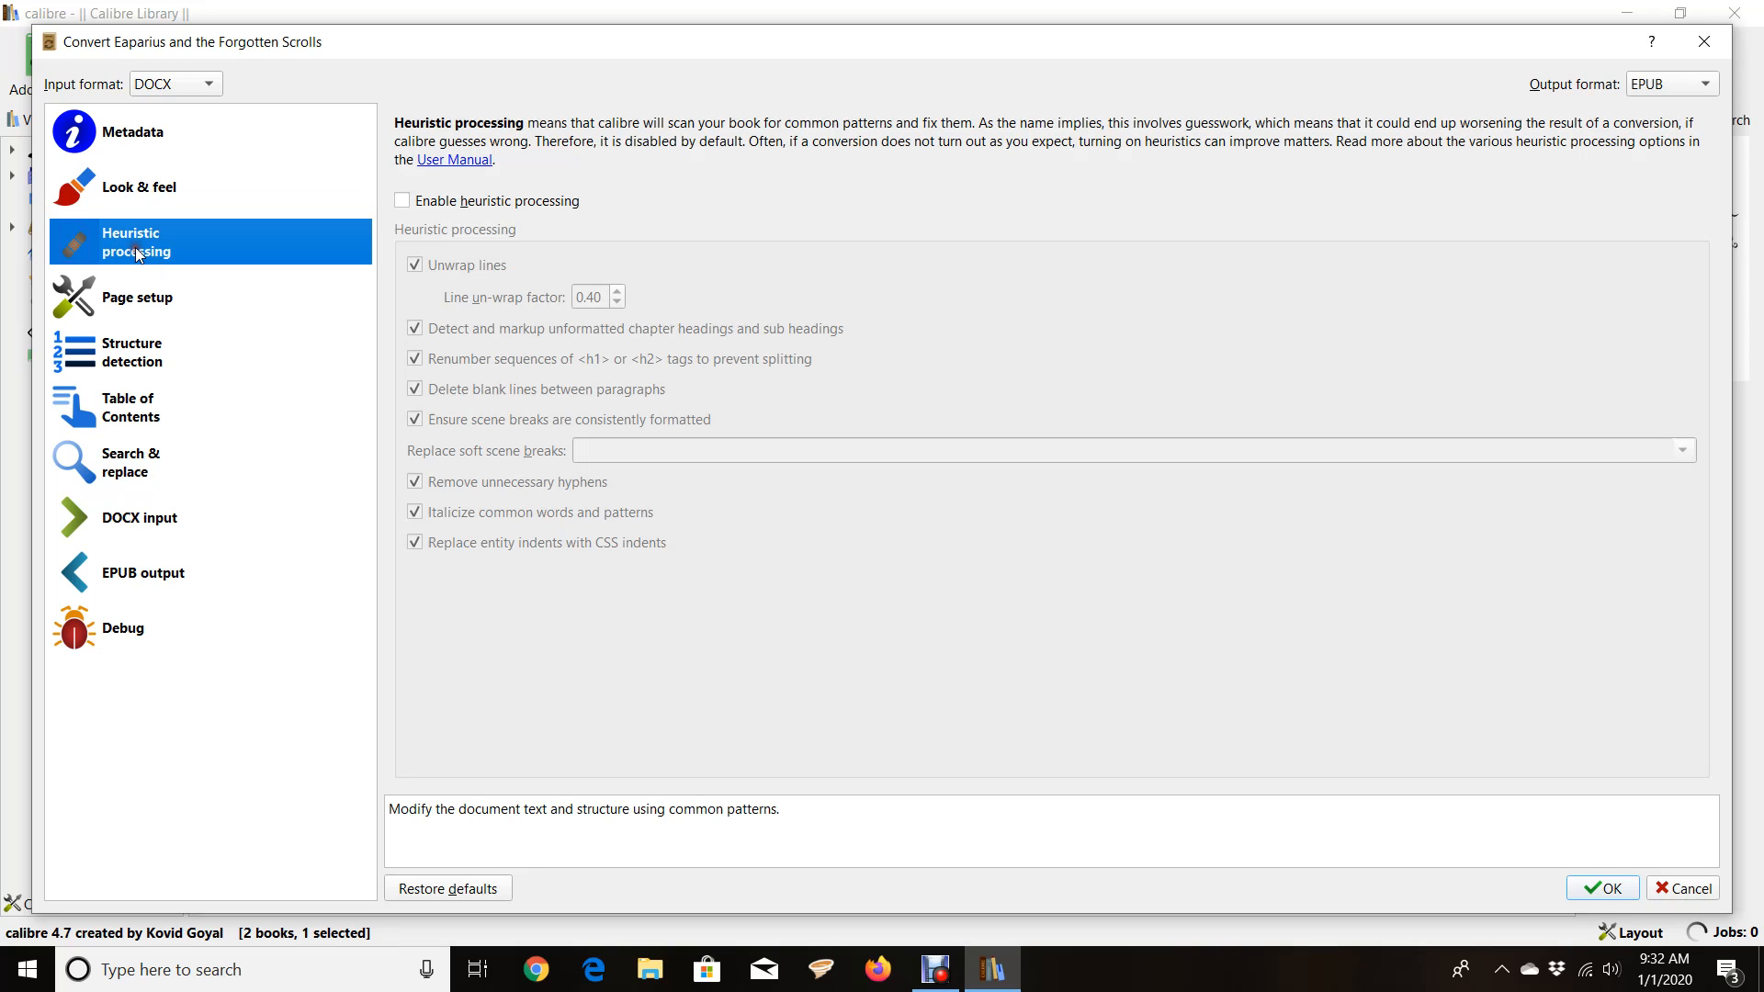
pyautogui.click(123, 315)
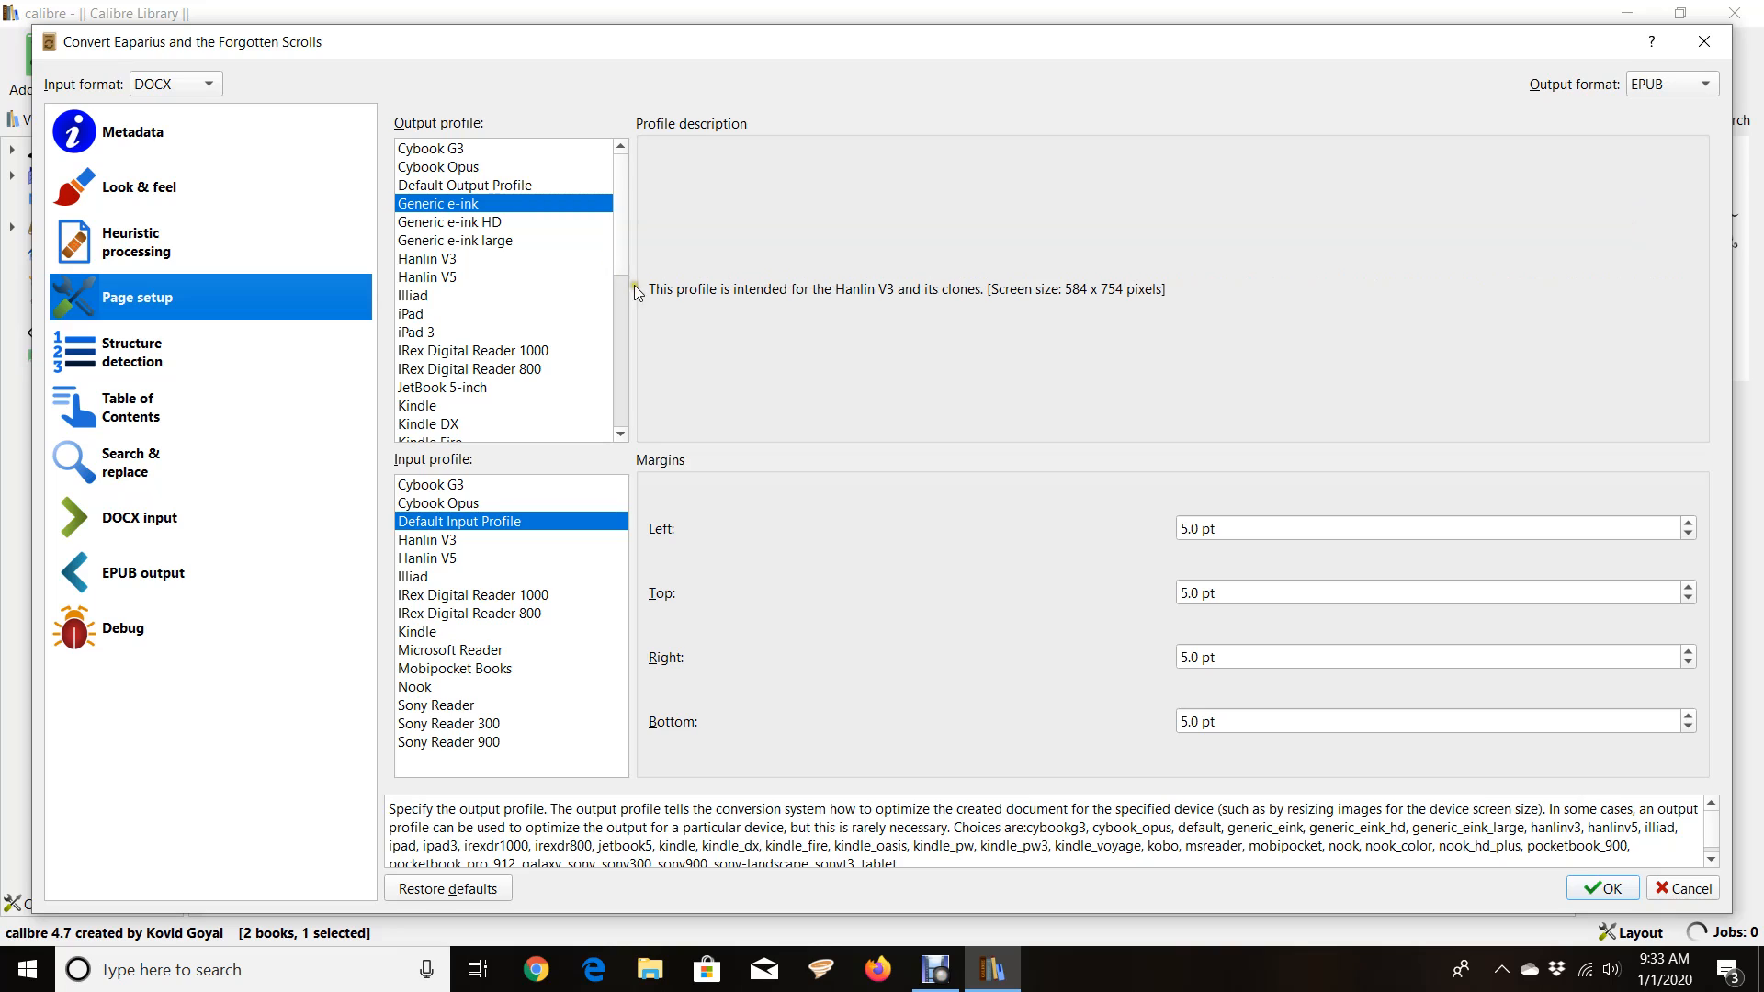
pyautogui.moveTo(619, 257); pyautogui.dragTo(620, 305)
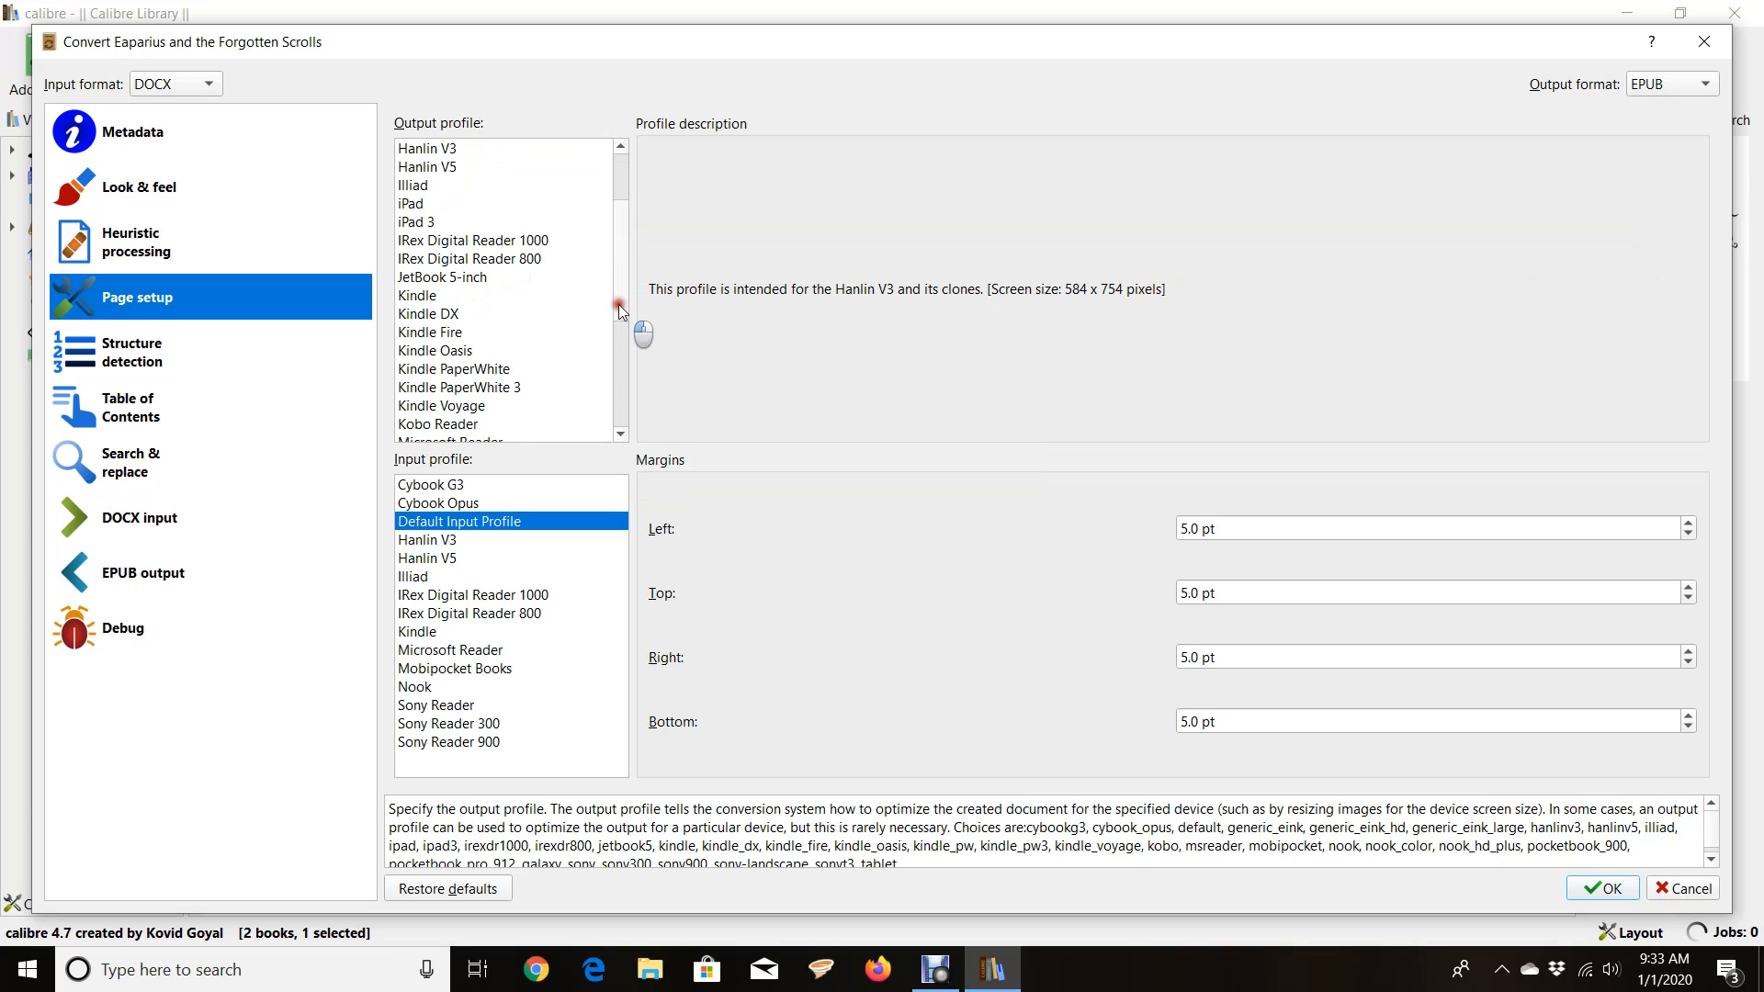
pyautogui.click(448, 334)
pyautogui.scroll(-2, 625, 274)
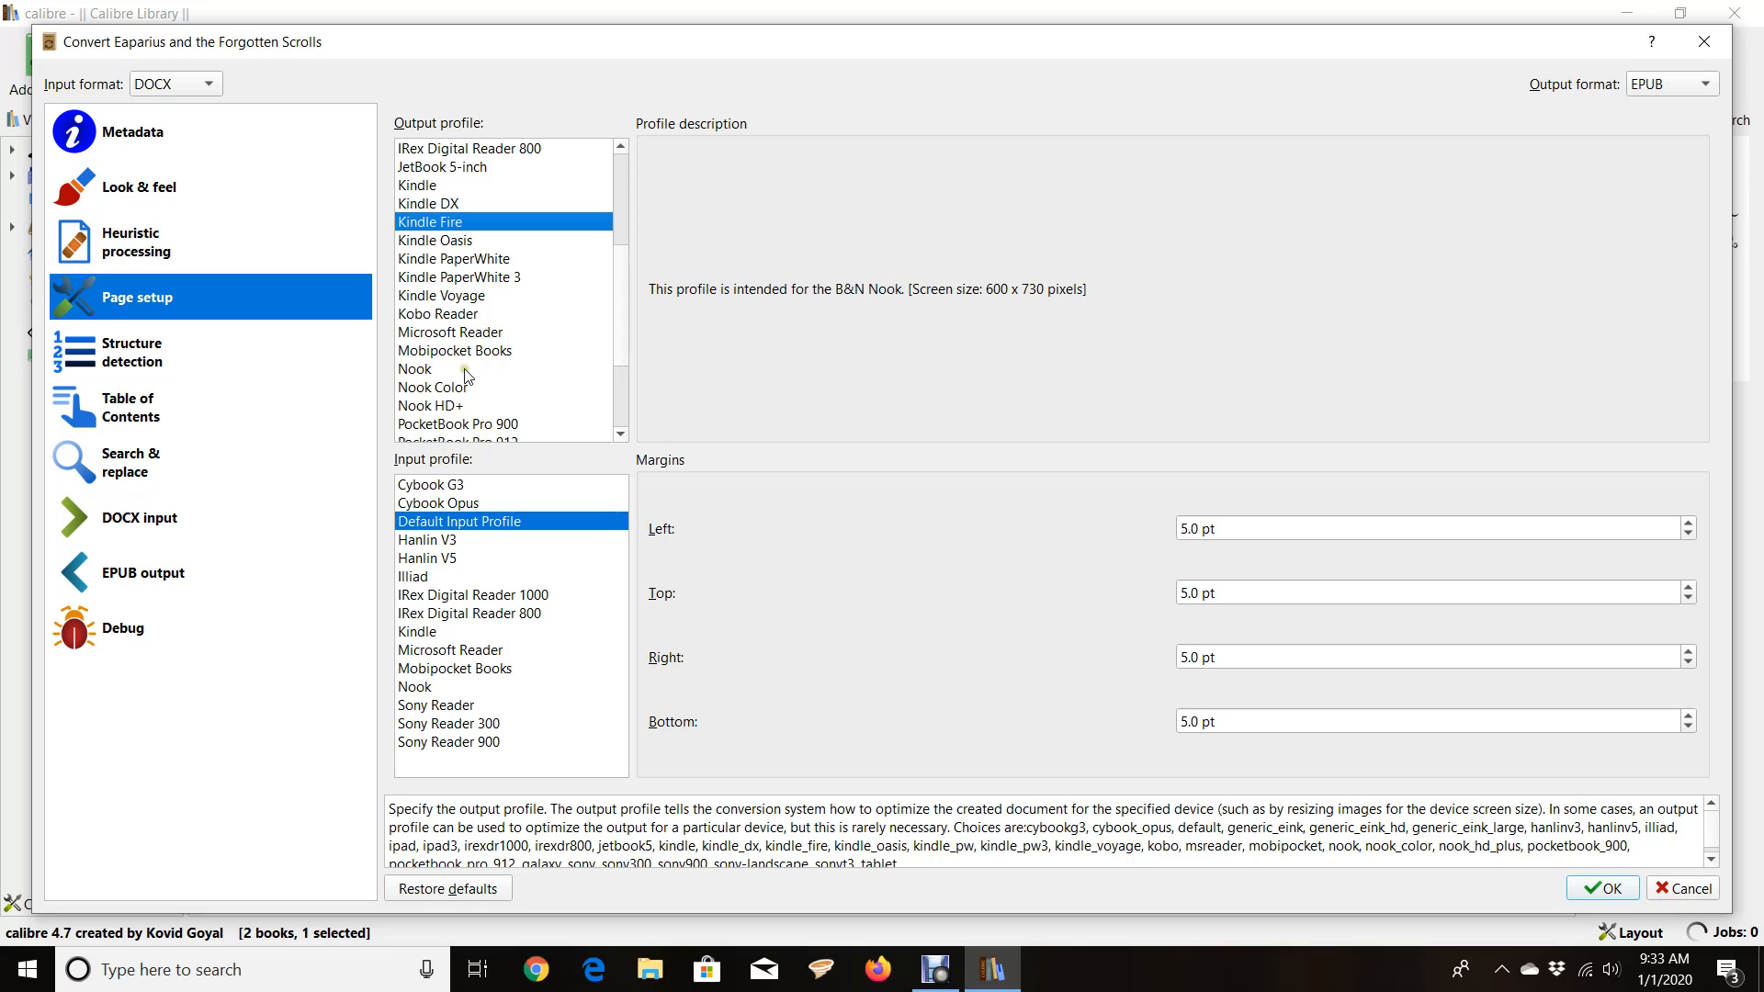
pyautogui.moveTo(624, 357); pyautogui.dragTo(619, 266)
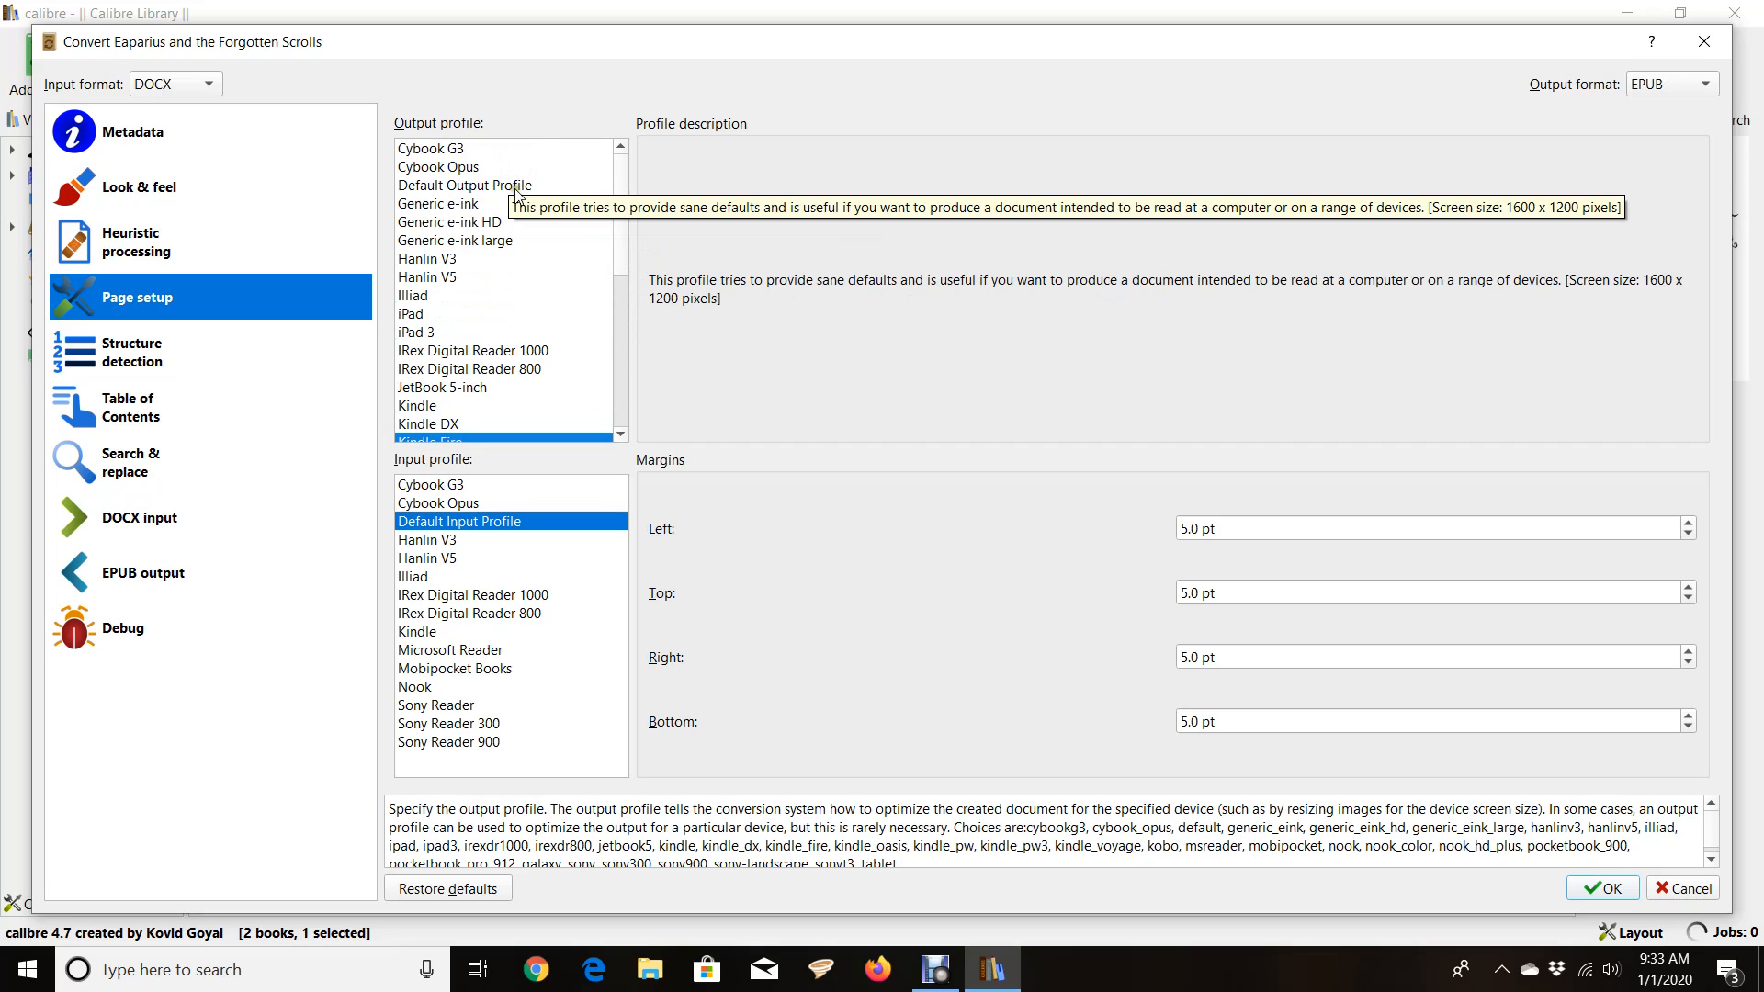
pyautogui.click(463, 208)
pyautogui.scroll(-2, 621, 226)
pyautogui.scroll(2, 621, 226)
# Step: Check the structure, table of contents, search, input, output and debug settings, and convert the book from DOCX to EPUB
pyautogui.click(124, 352)
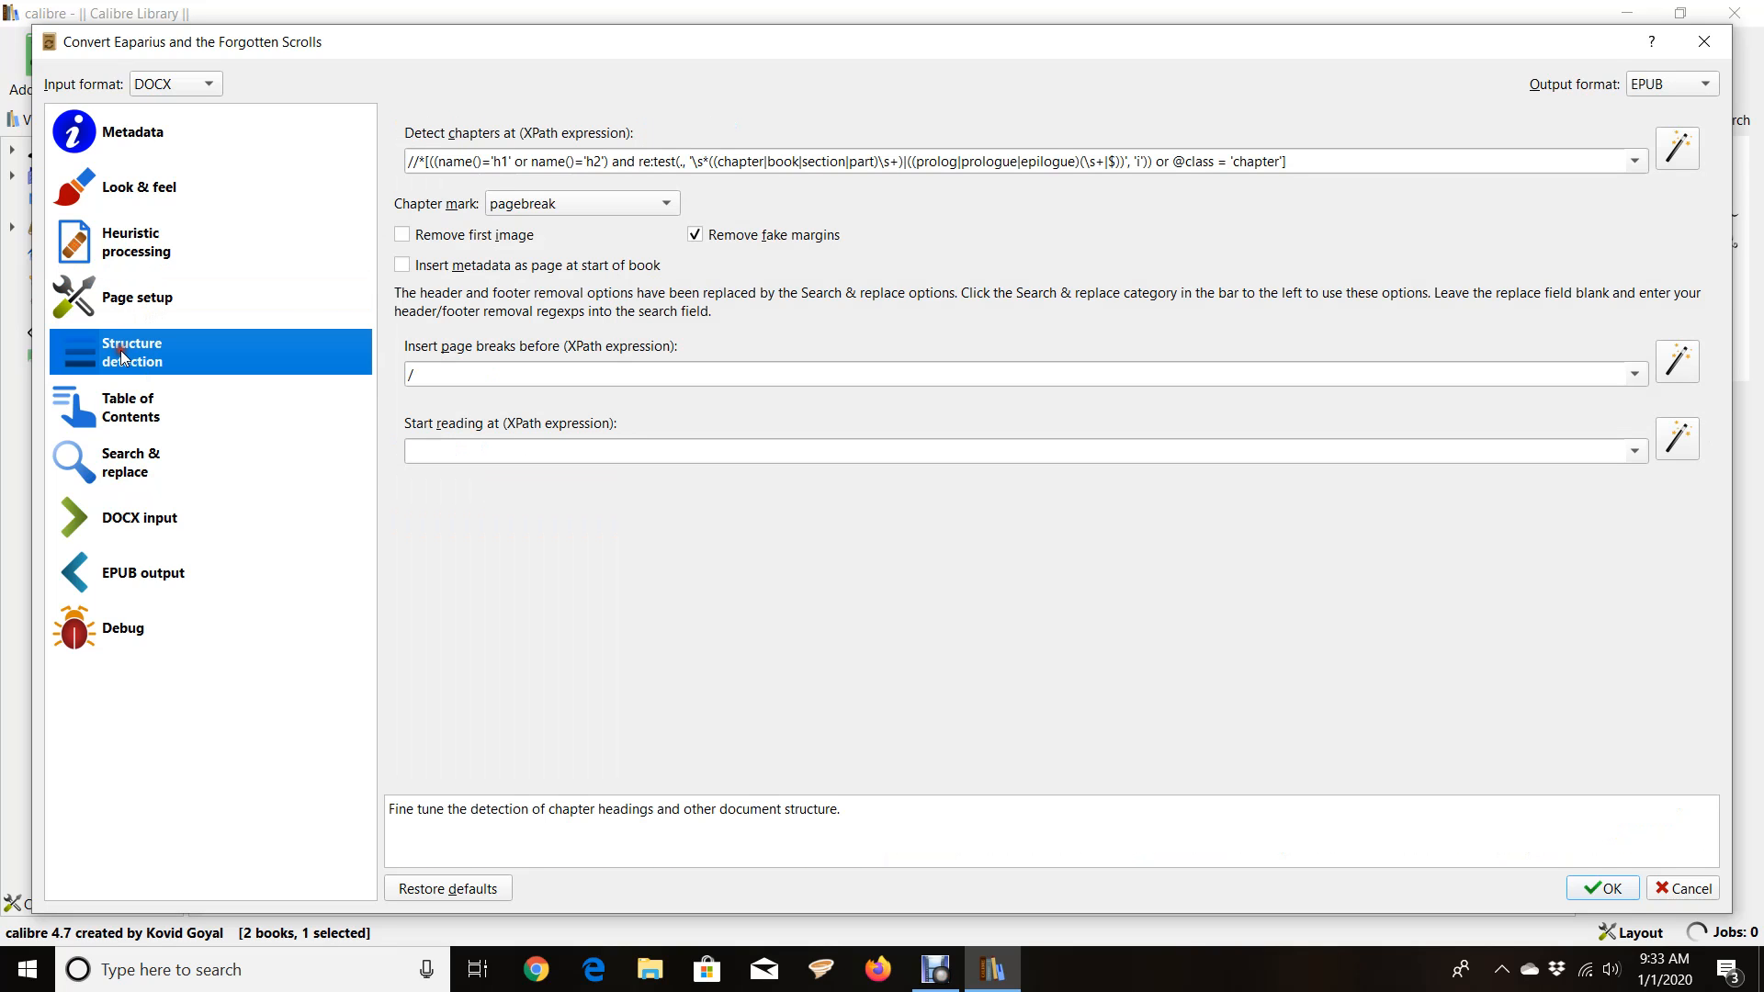
pyautogui.click(133, 420)
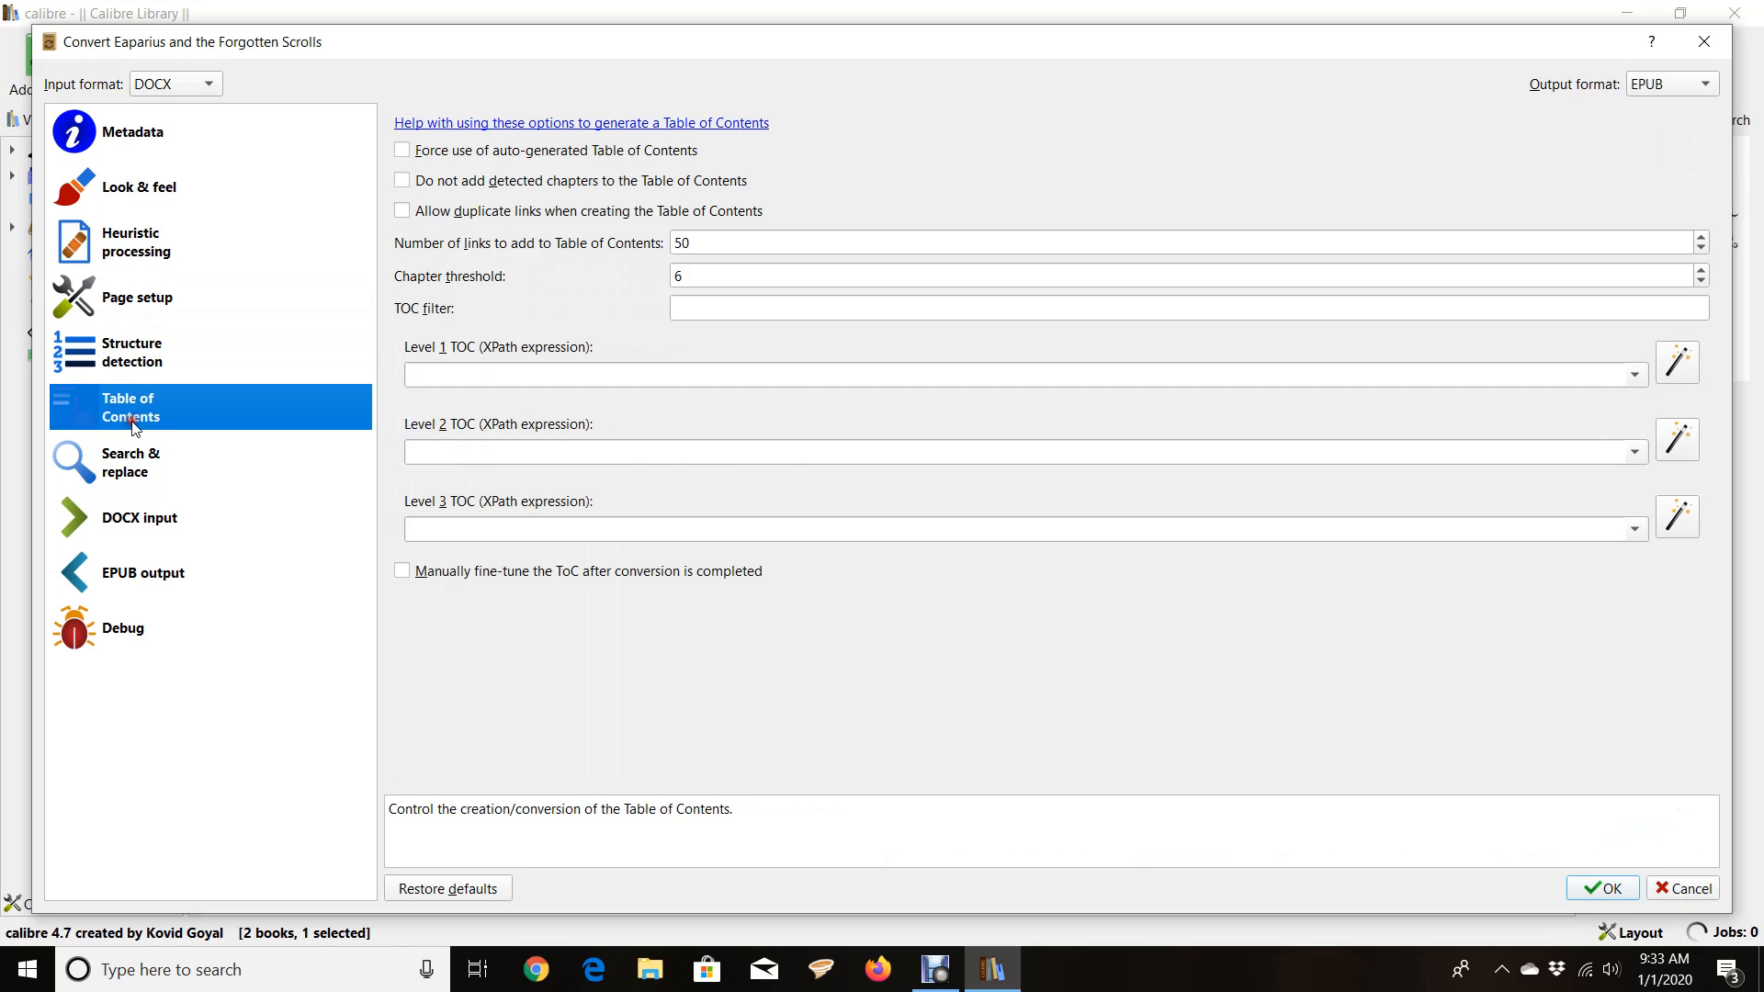
pyautogui.click(124, 471)
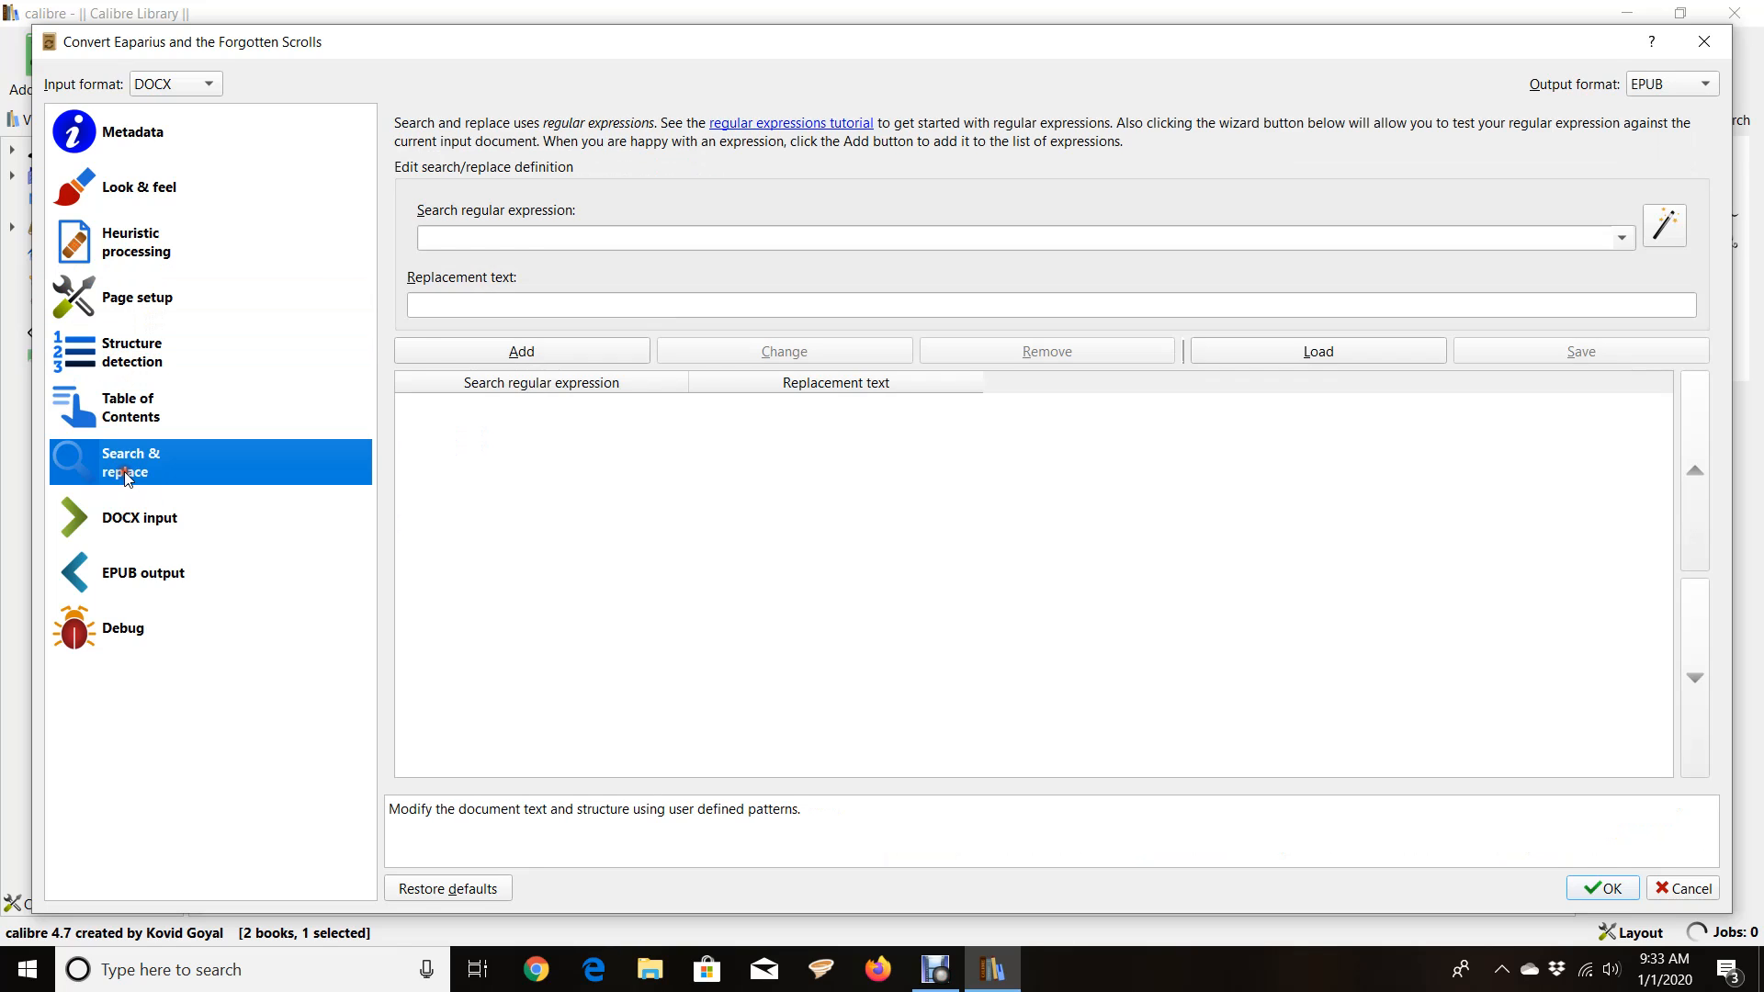
pyautogui.click(117, 520)
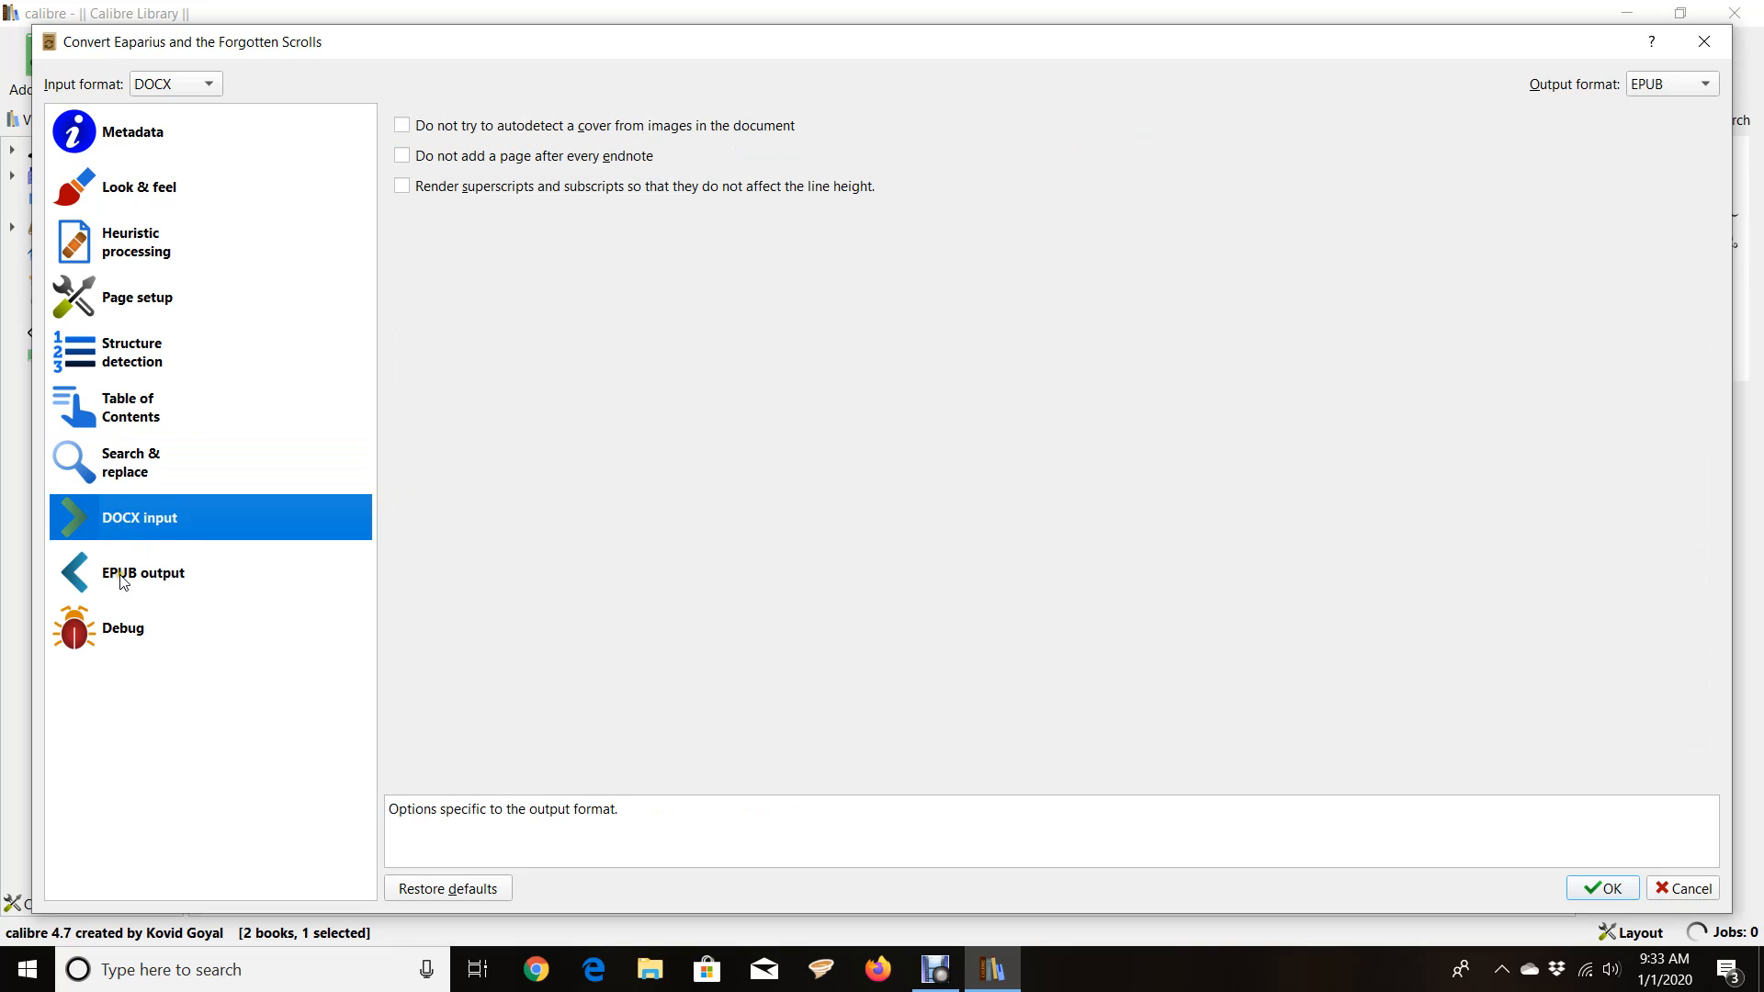
pyautogui.click(119, 574)
pyautogui.click(115, 623)
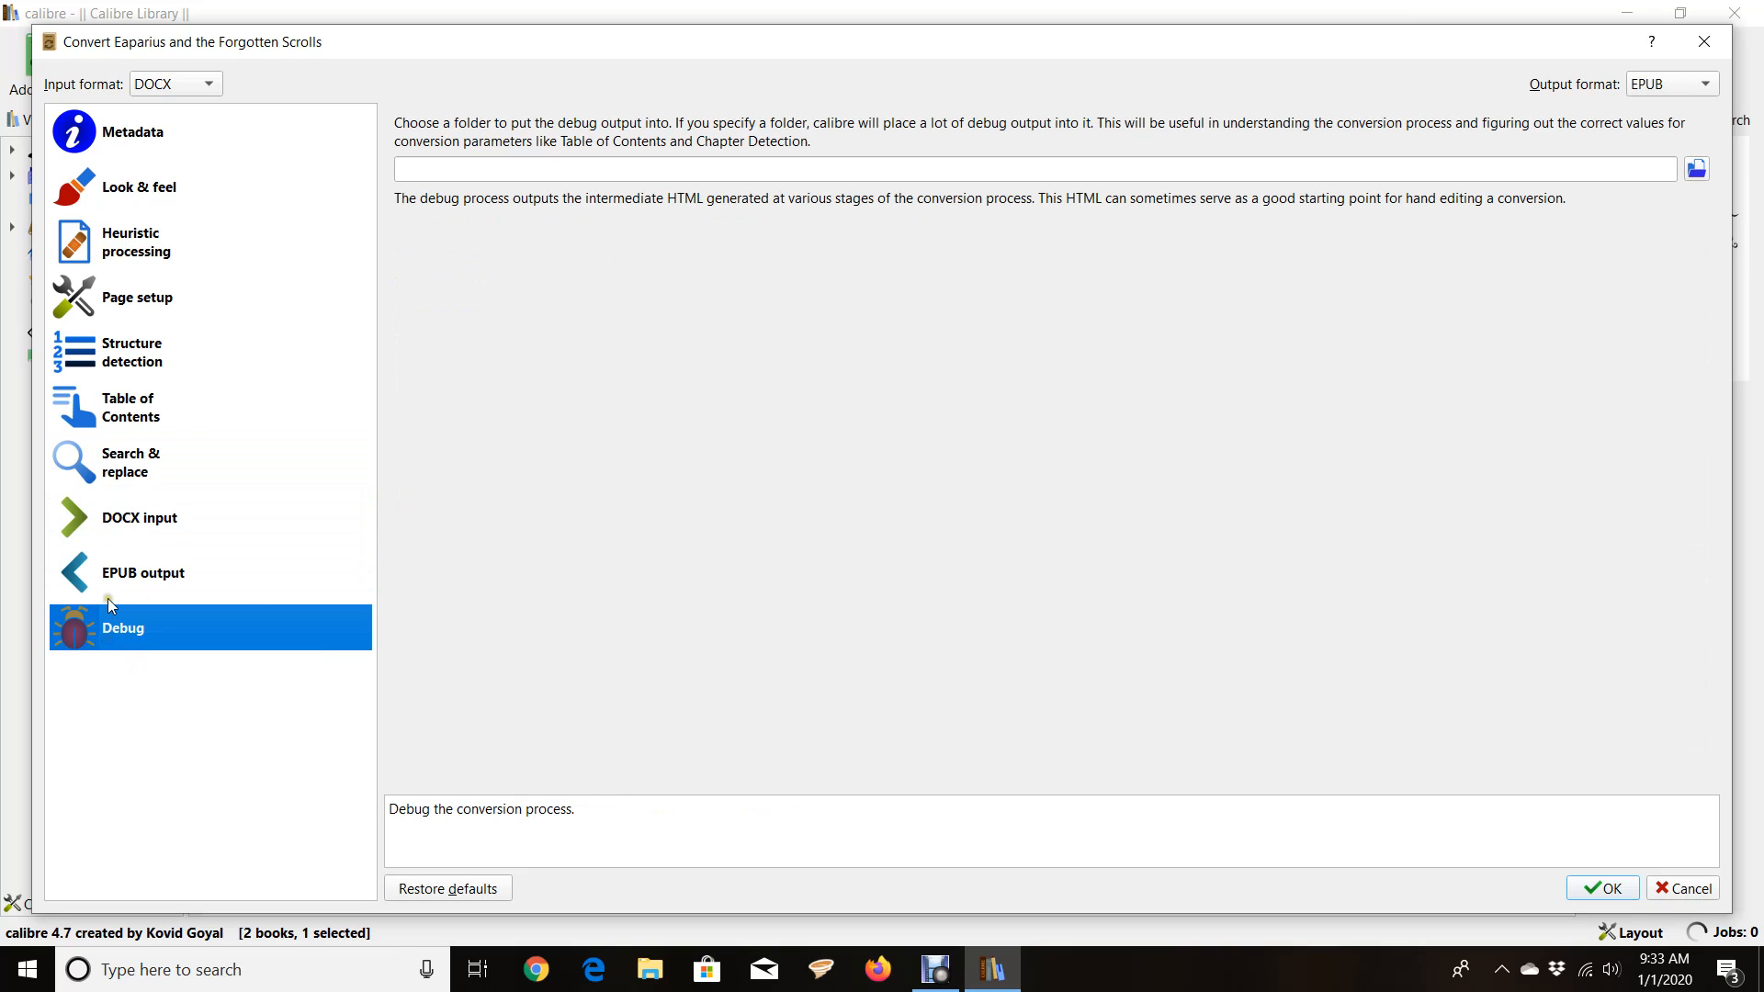
pyautogui.click(106, 576)
pyautogui.click(106, 520)
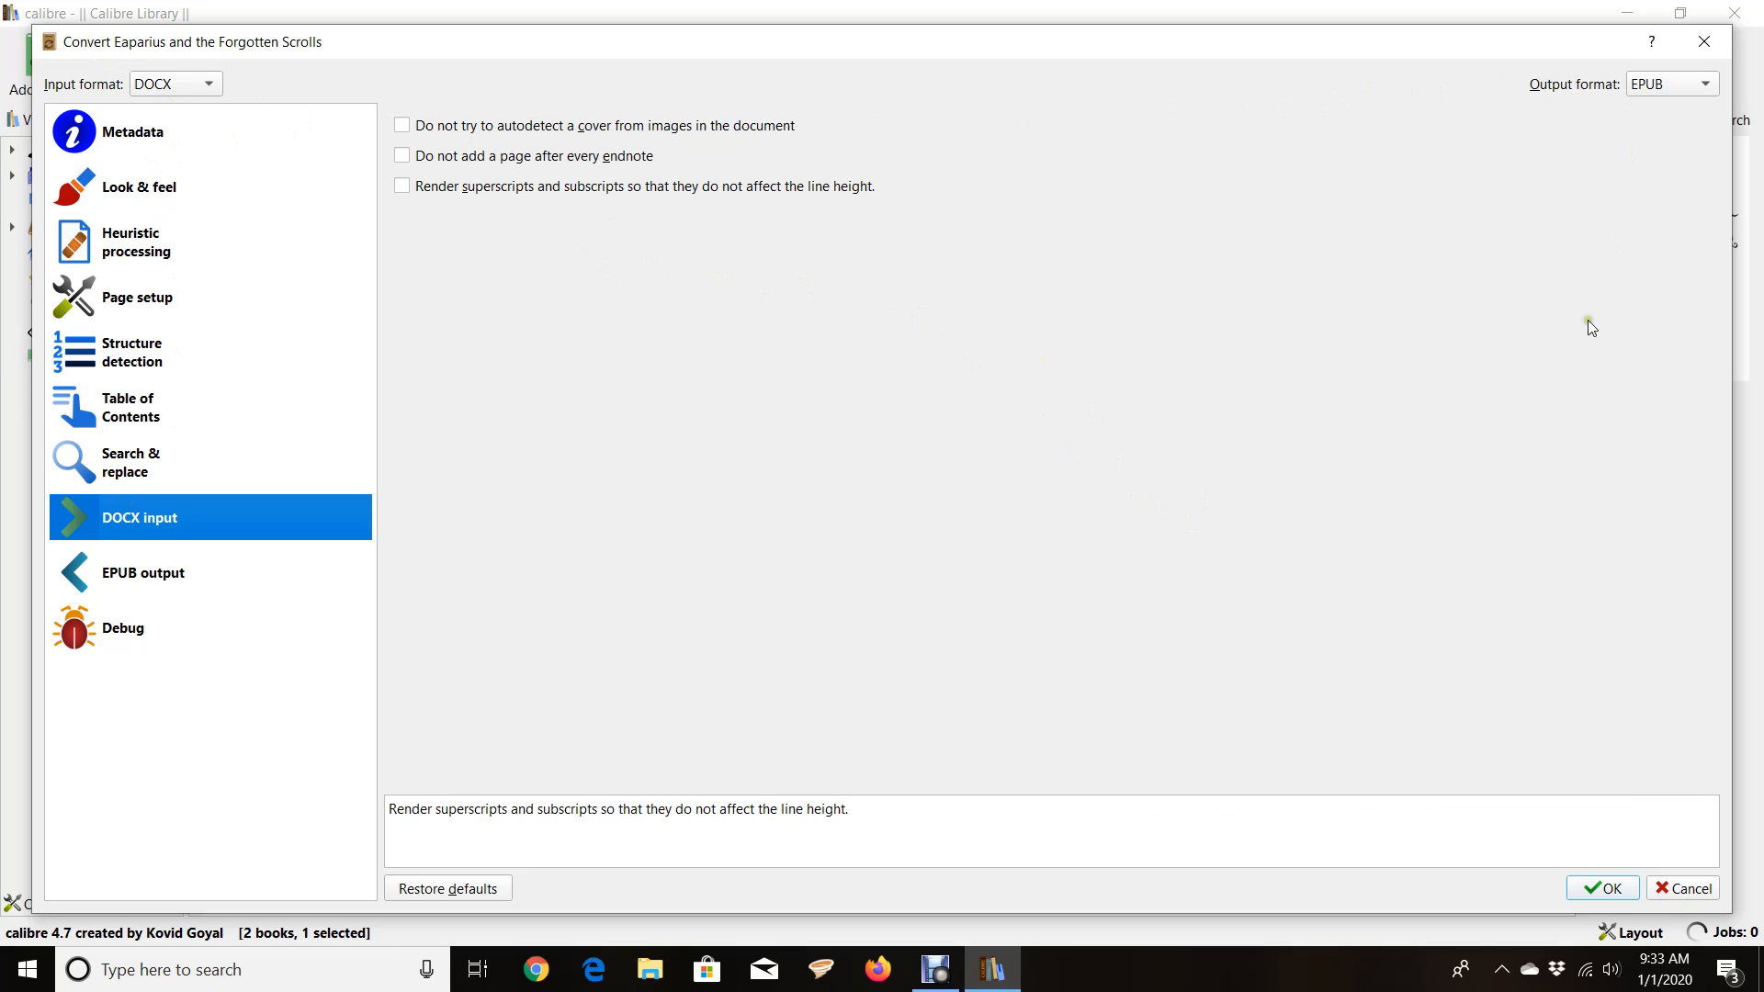
pyautogui.click(1596, 889)
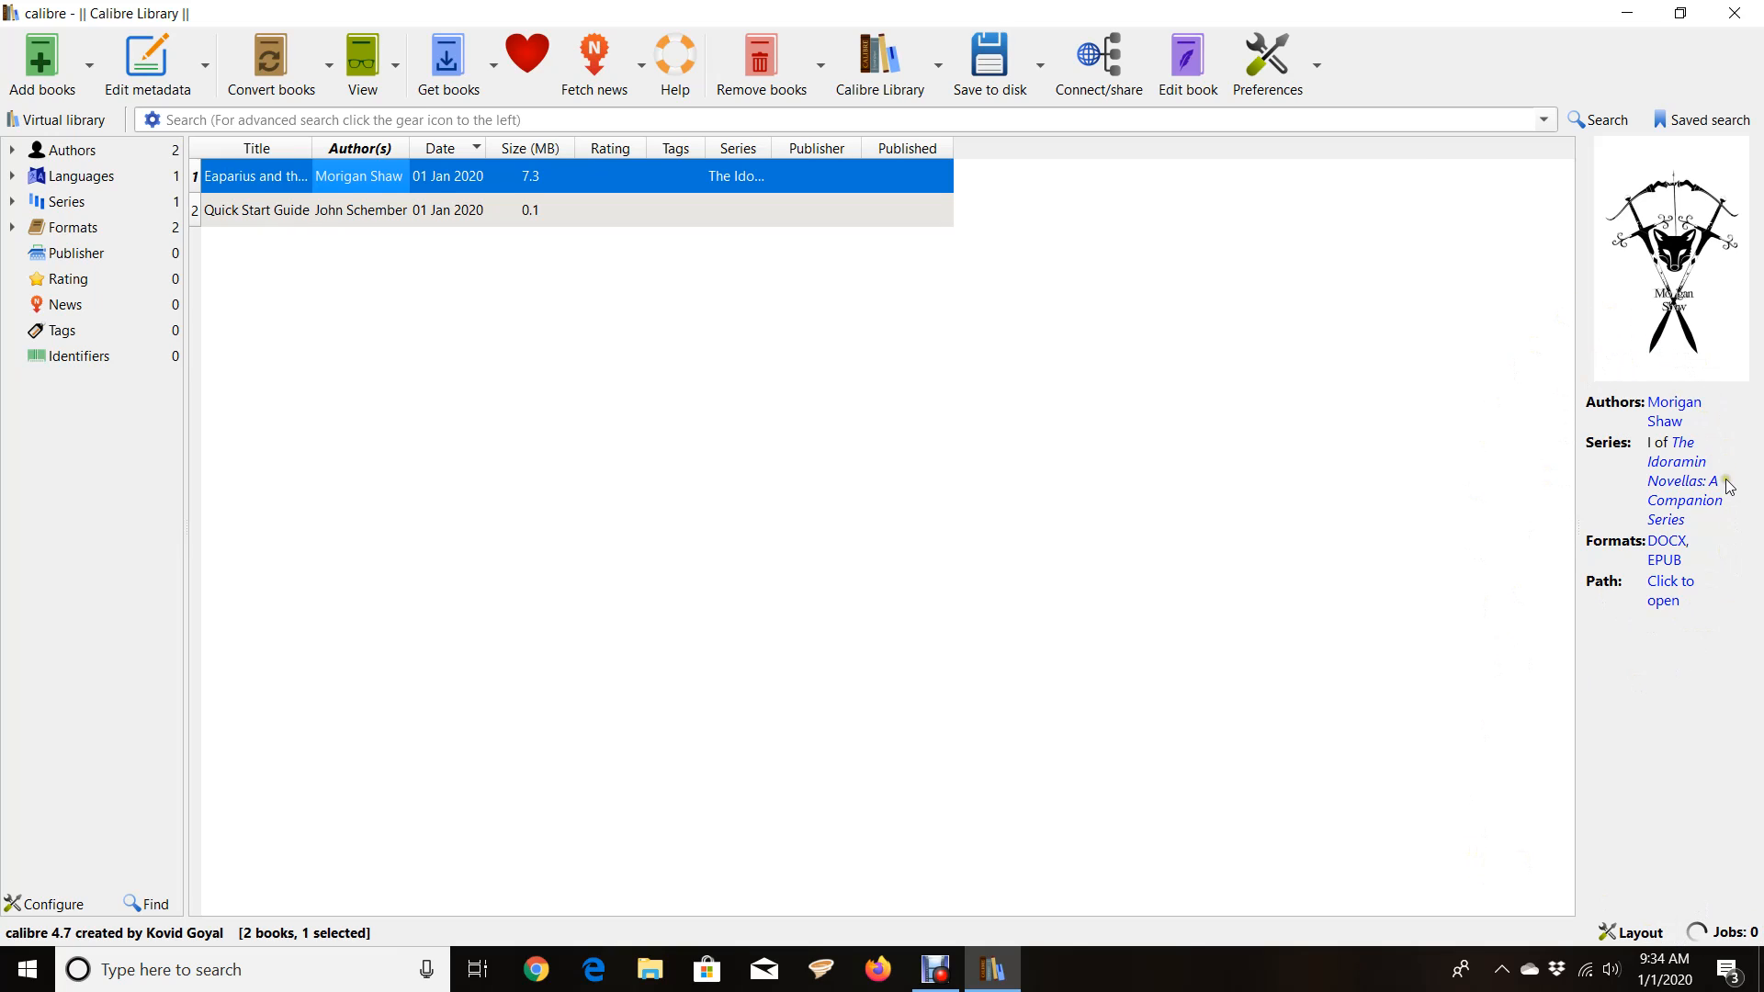
# Step: Inspect the converted EPUB and the details of both library books, and open the converted book's folder
pyautogui.doubleClick(1664, 561)
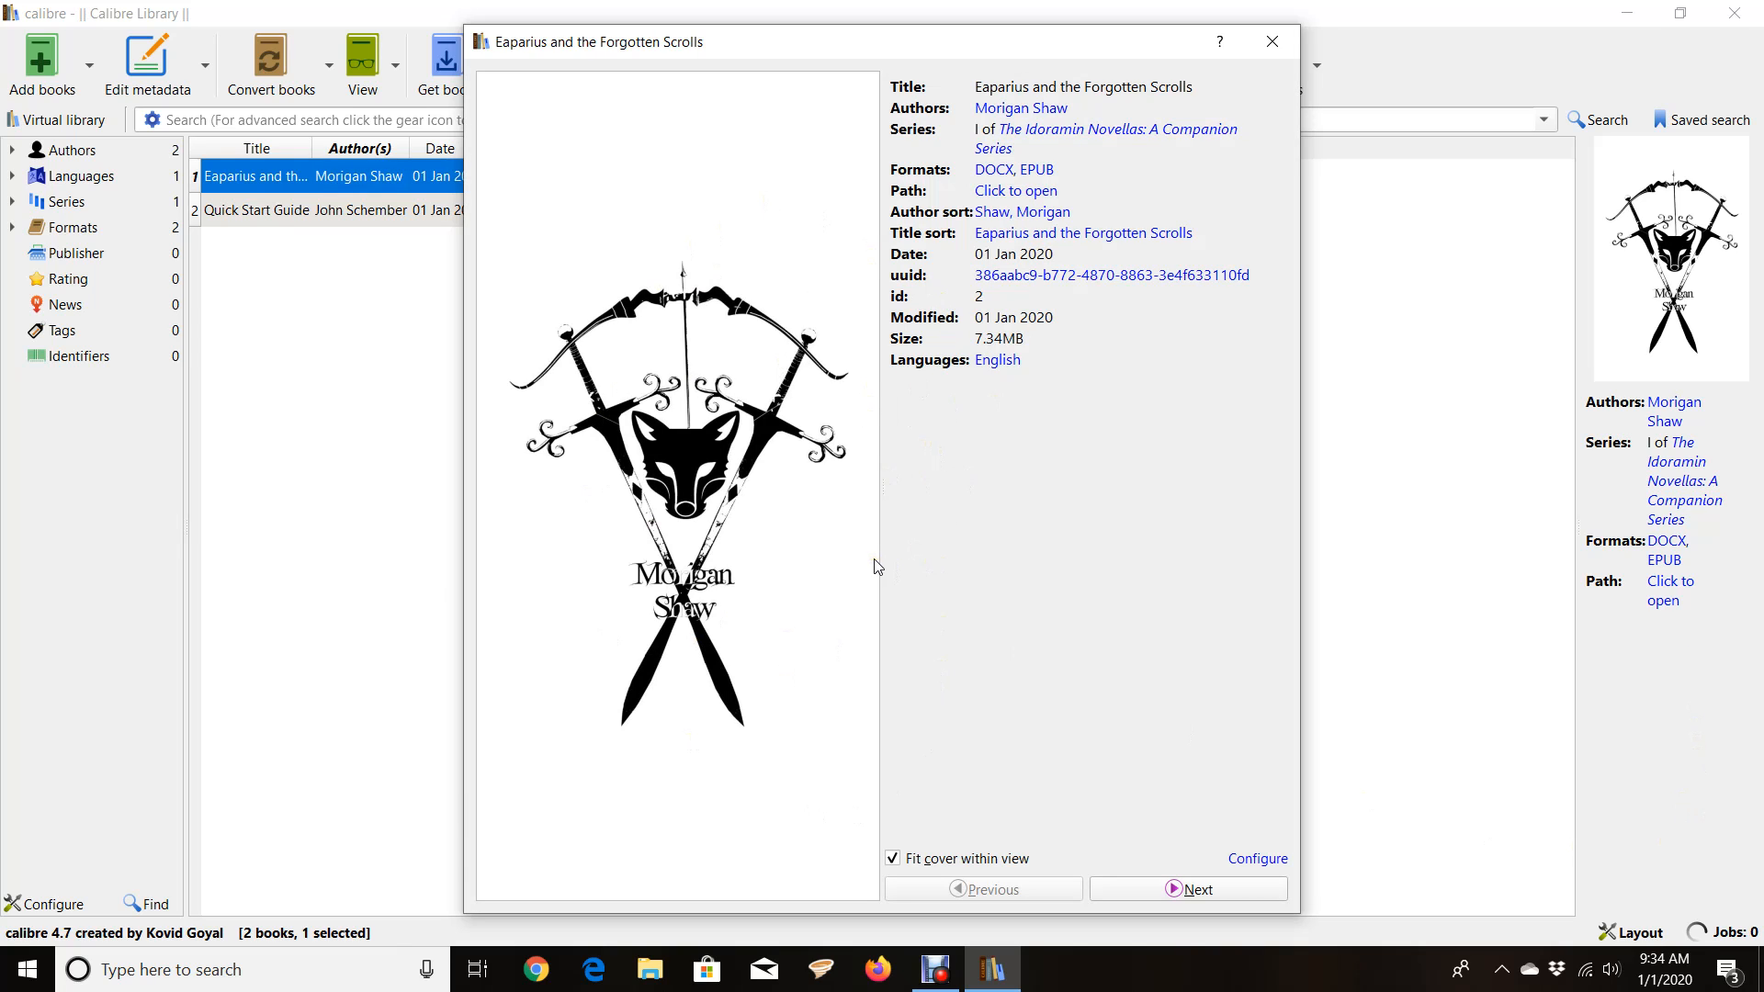
pyautogui.click(1192, 893)
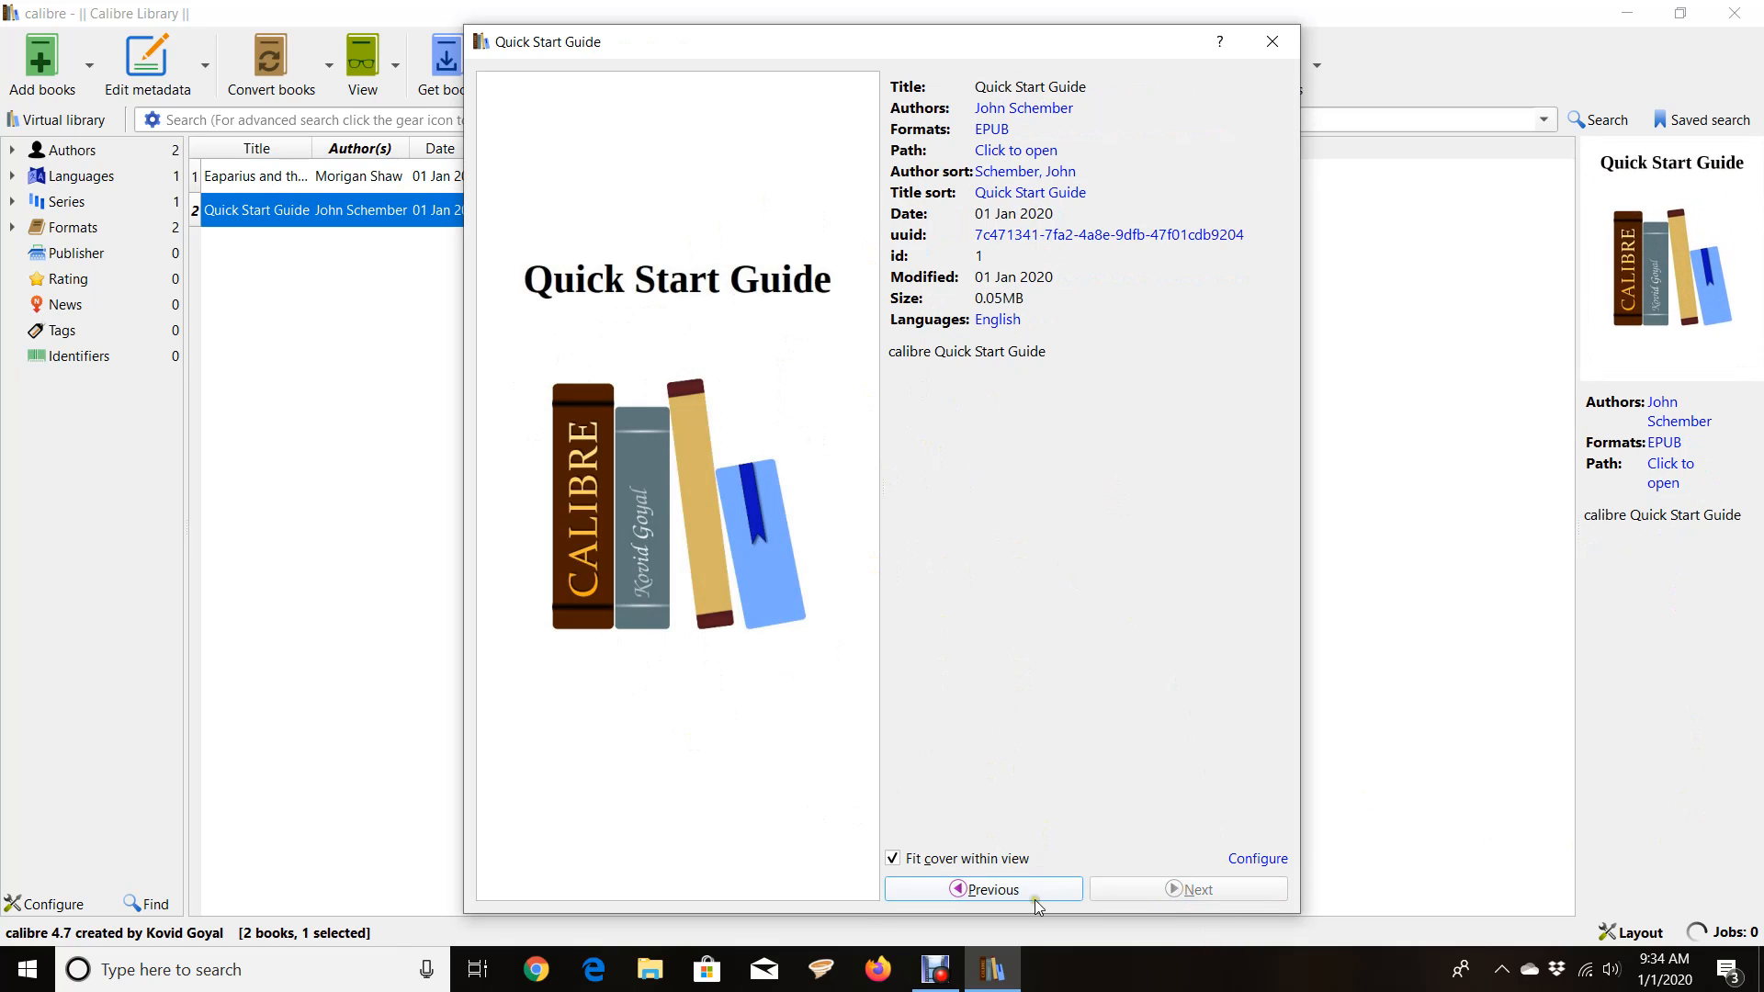
pyautogui.click(983, 891)
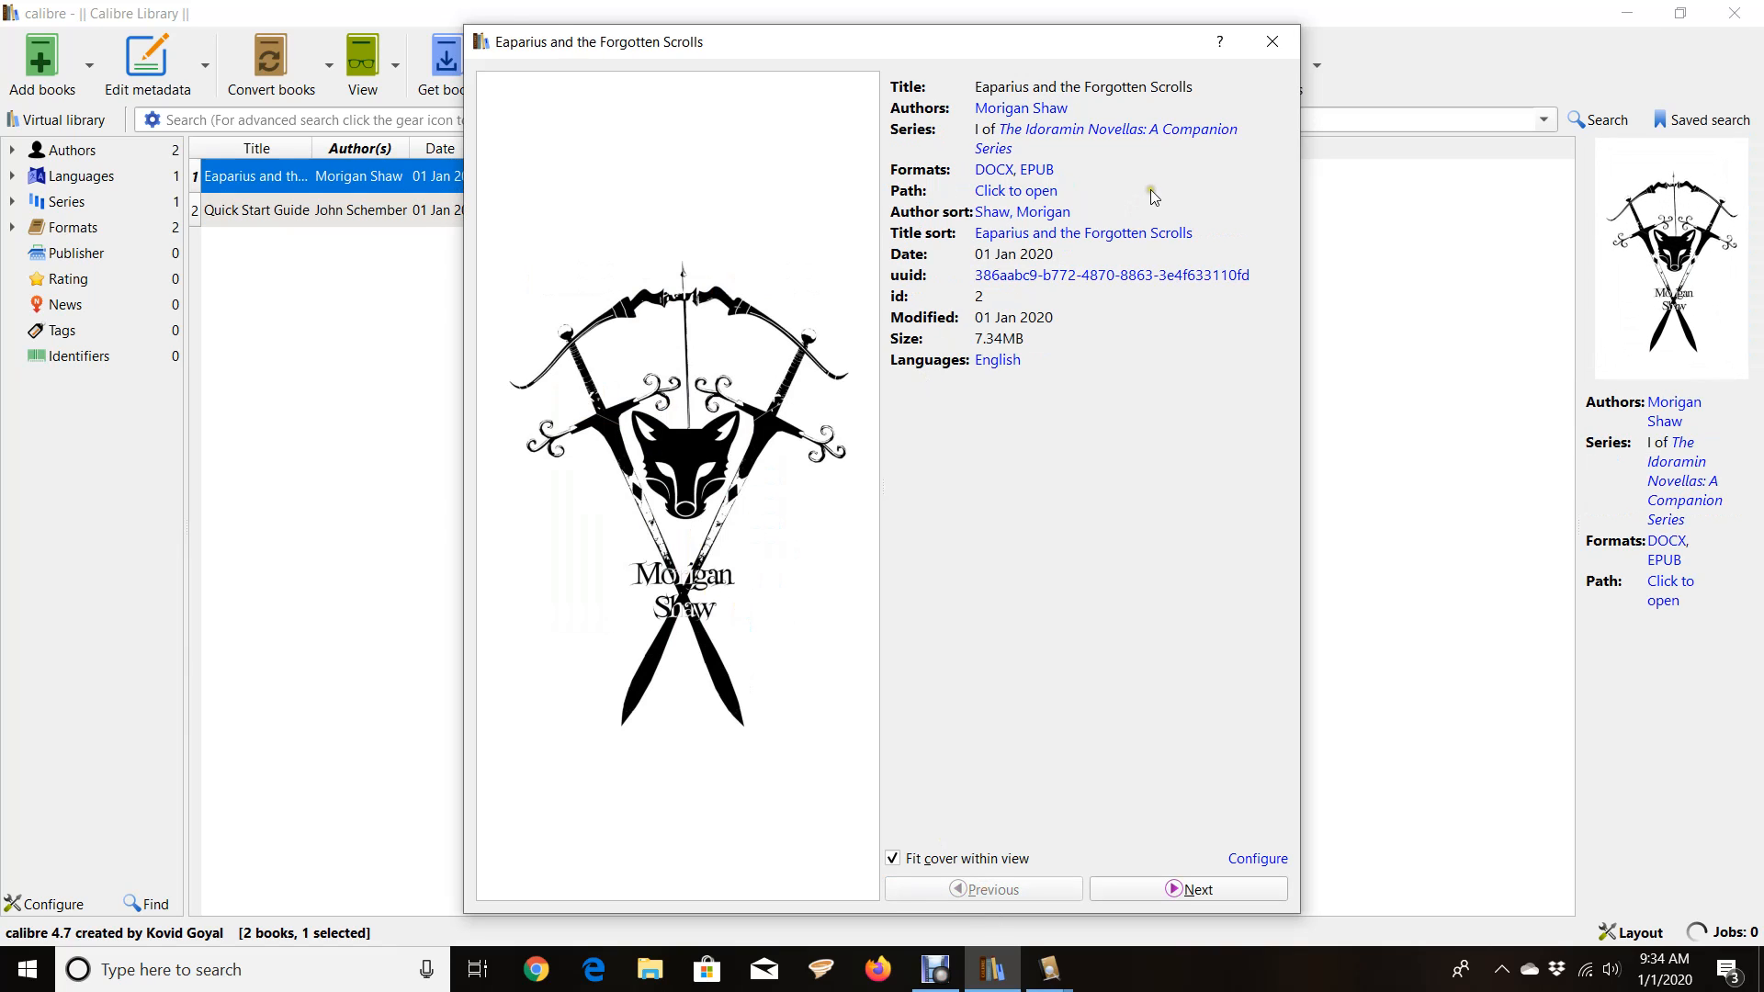
pyautogui.click(1272, 42)
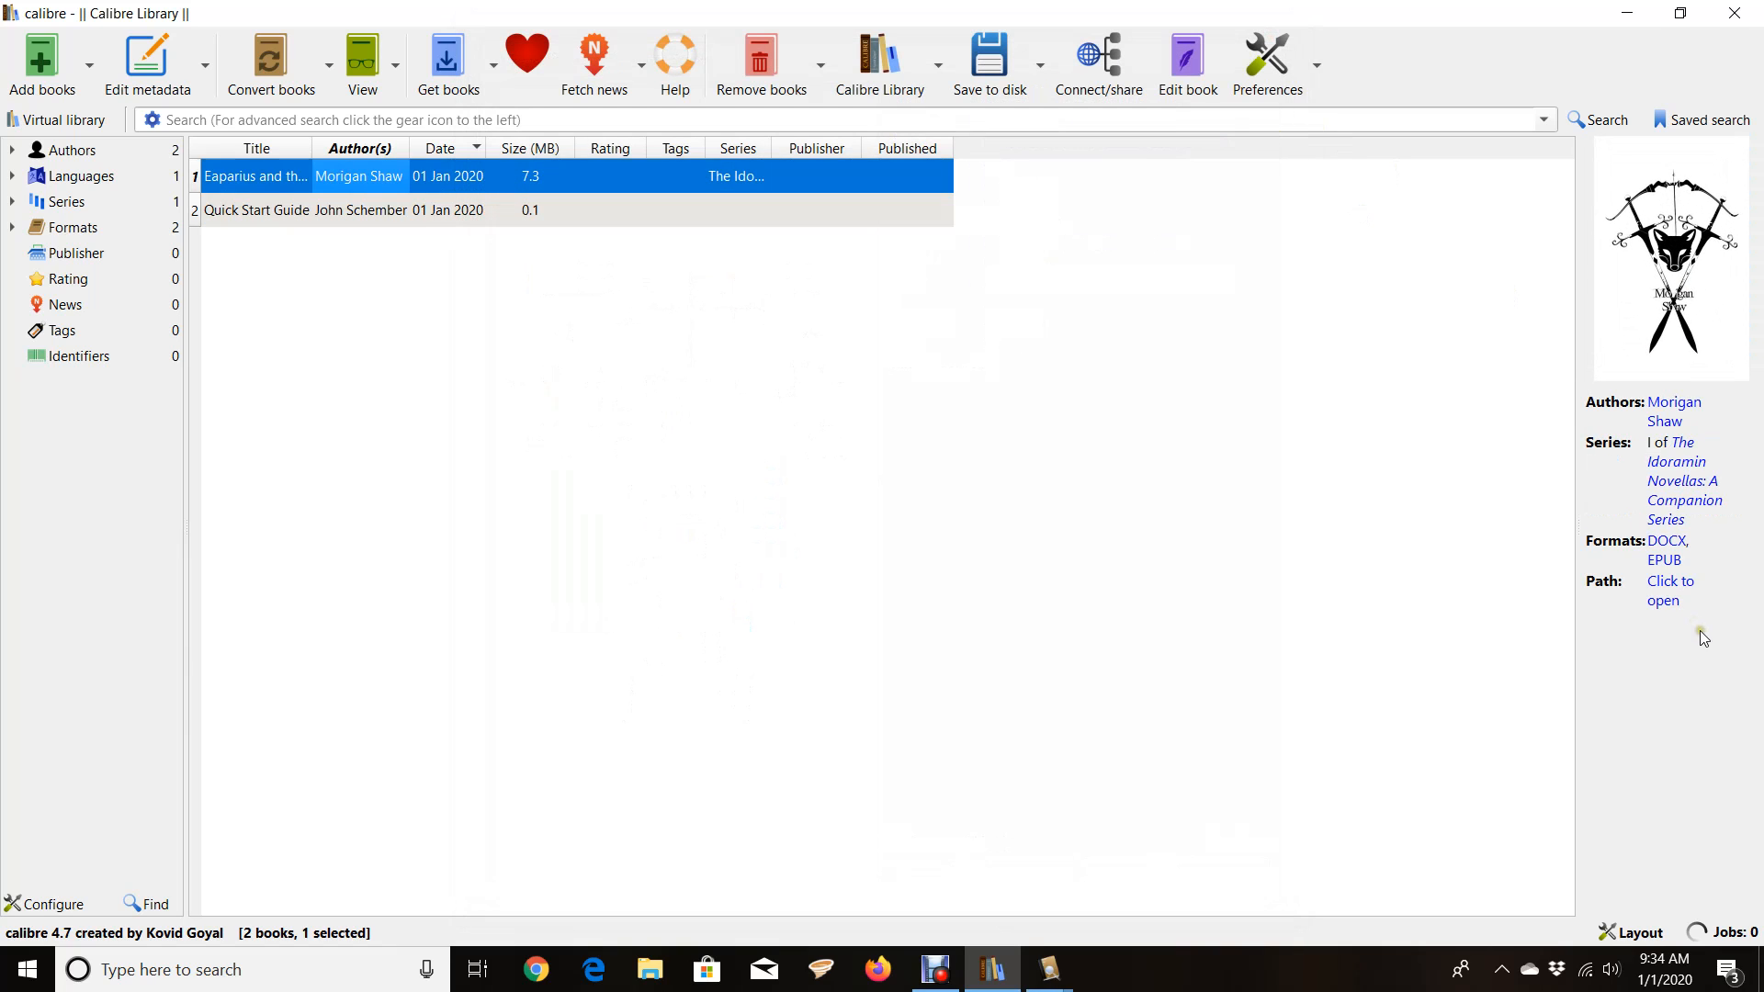
pyautogui.click(1677, 582)
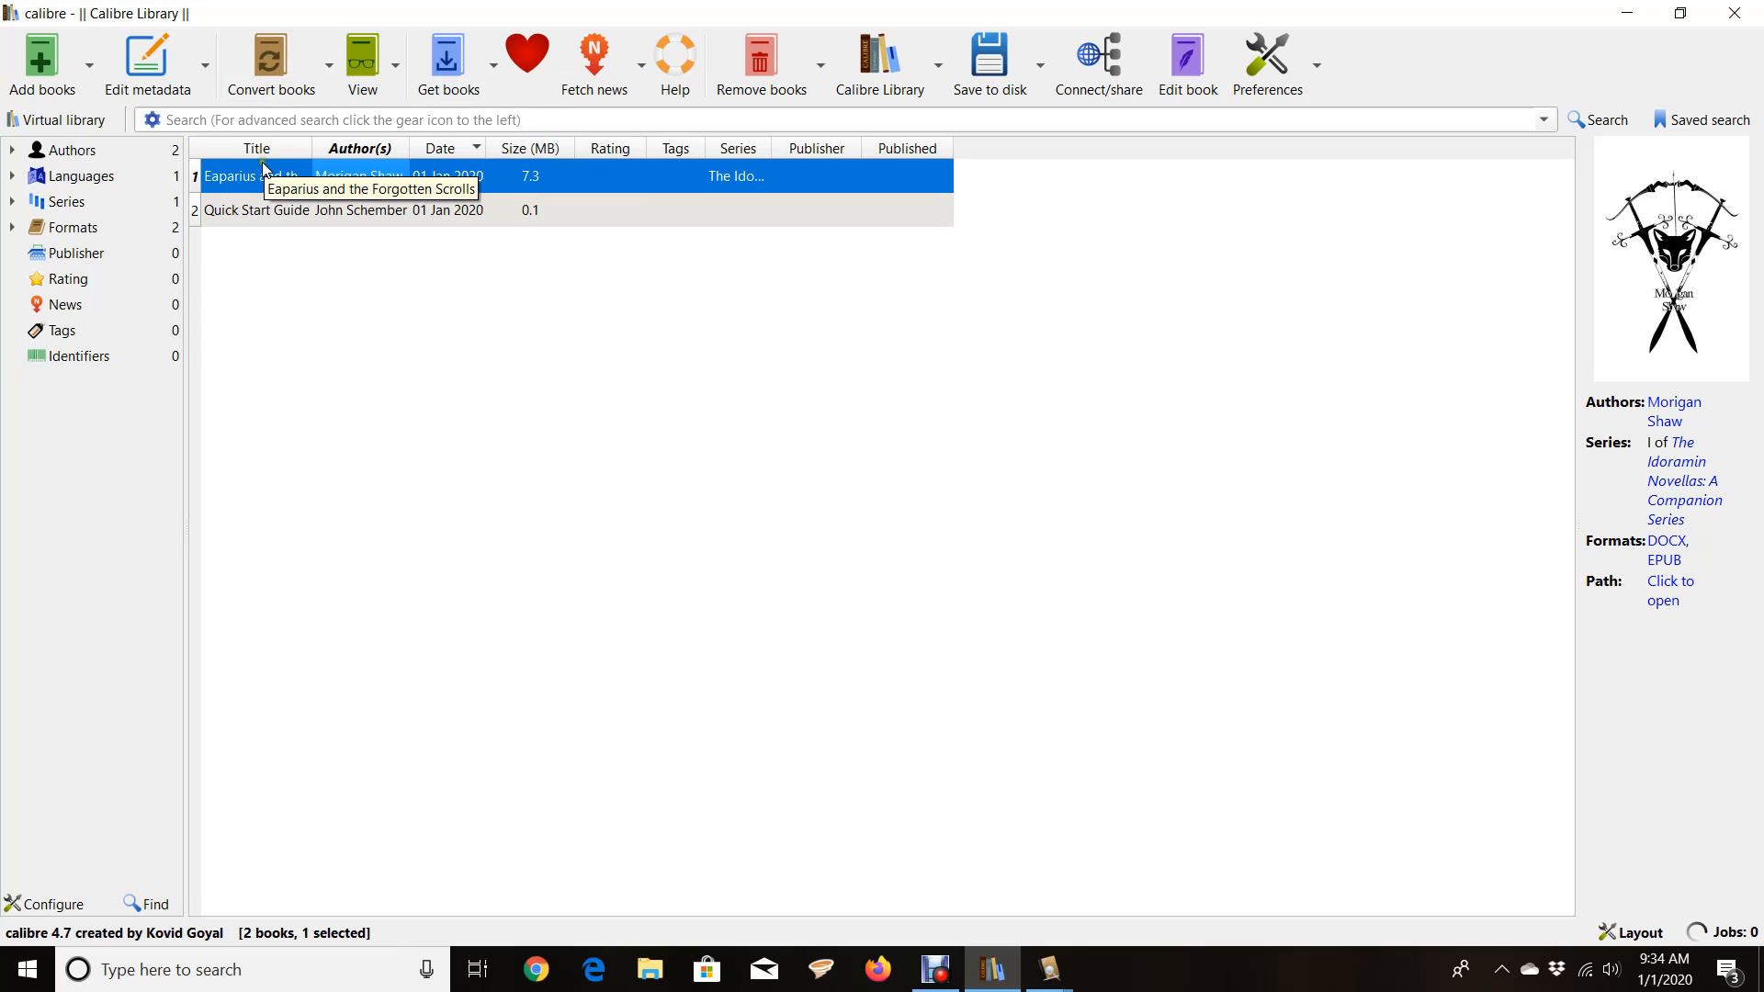
# Step: Open the conversion settings for Eaparius and the Forgotten Scrolls again and set the output format to MOBI
pyautogui.click(282, 74)
pyautogui.click(161, 90)
pyautogui.click(169, 114)
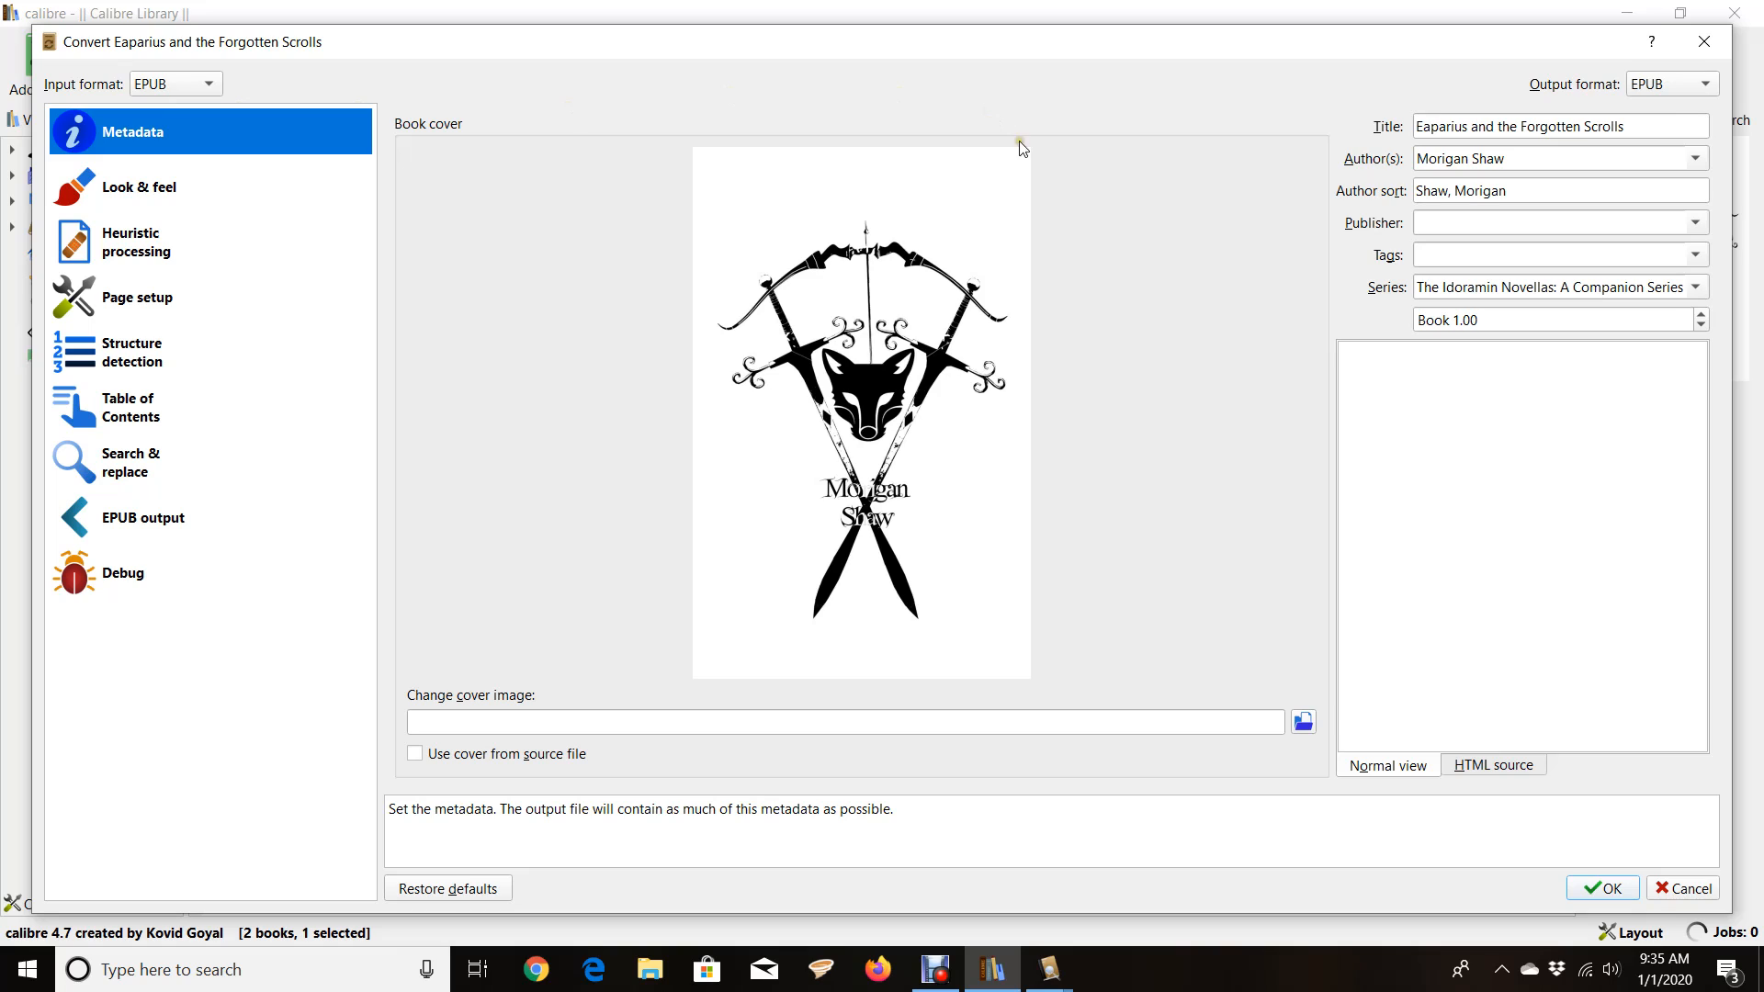
pyautogui.click(1667, 84)
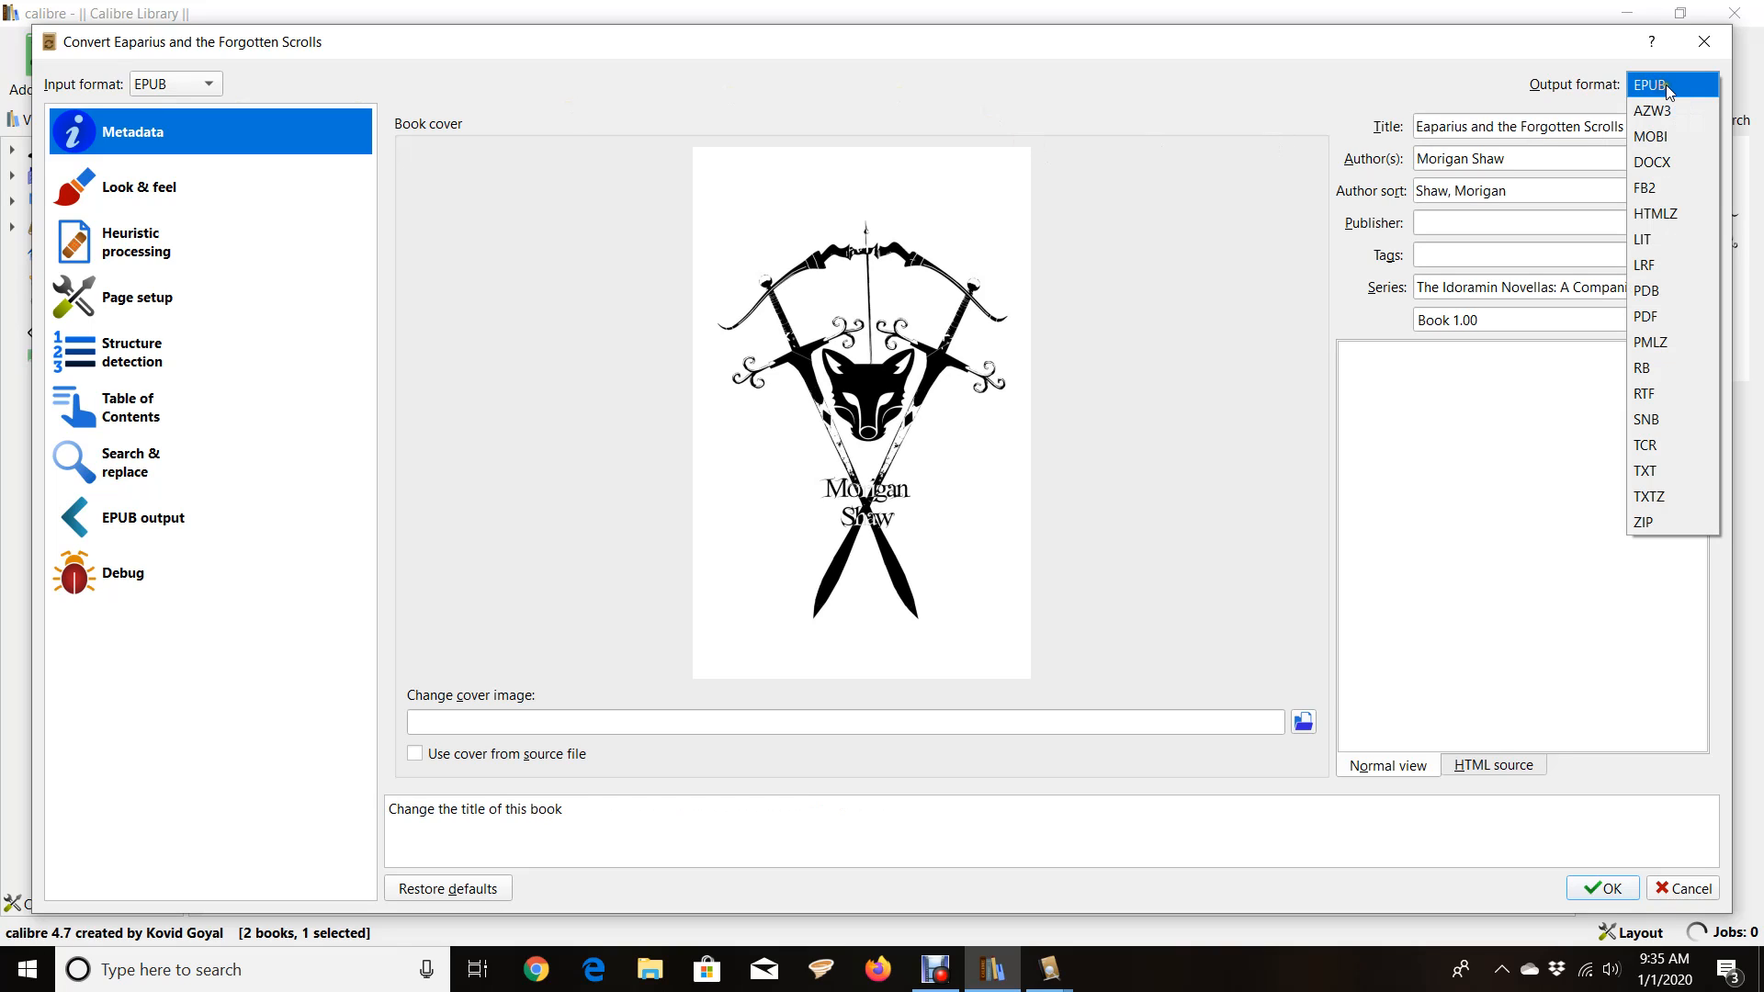
pyautogui.click(1685, 134)
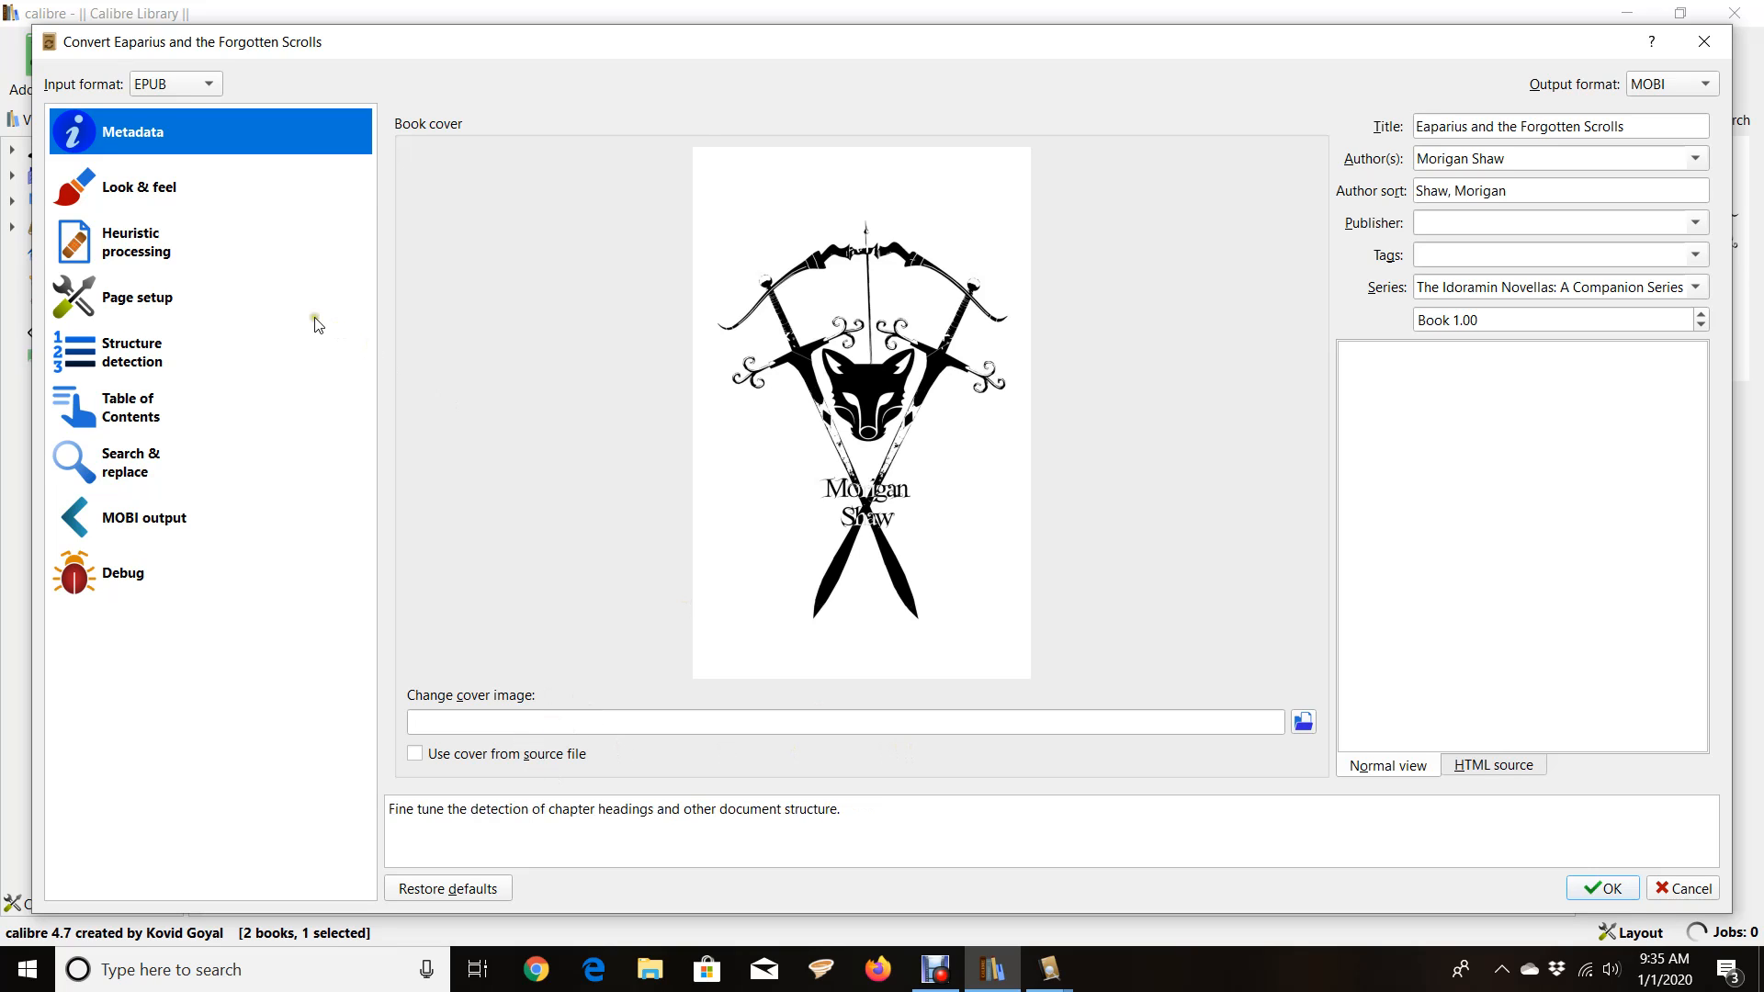
# Step: Check the conversion settings from look and feel through debug, recheck the metadata, and convert the book from EPUB to MOBI
pyautogui.click(142, 189)
pyautogui.click(144, 268)
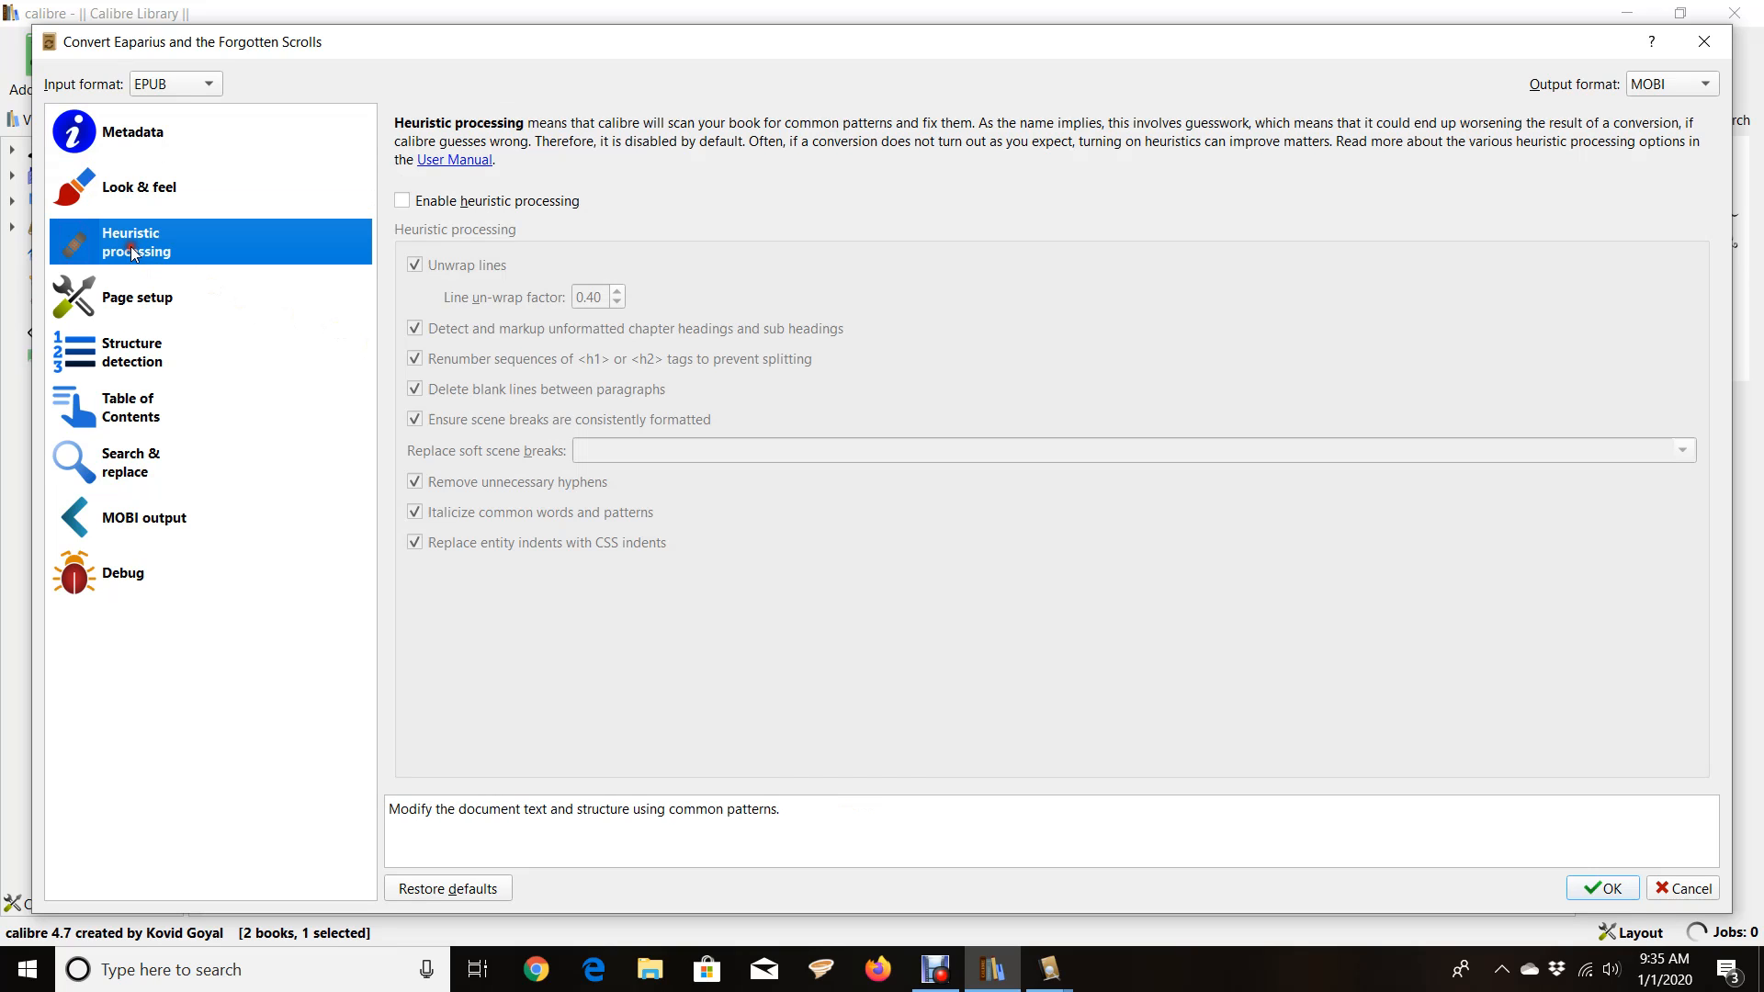
pyautogui.click(120, 301)
pyautogui.click(122, 351)
pyautogui.click(123, 423)
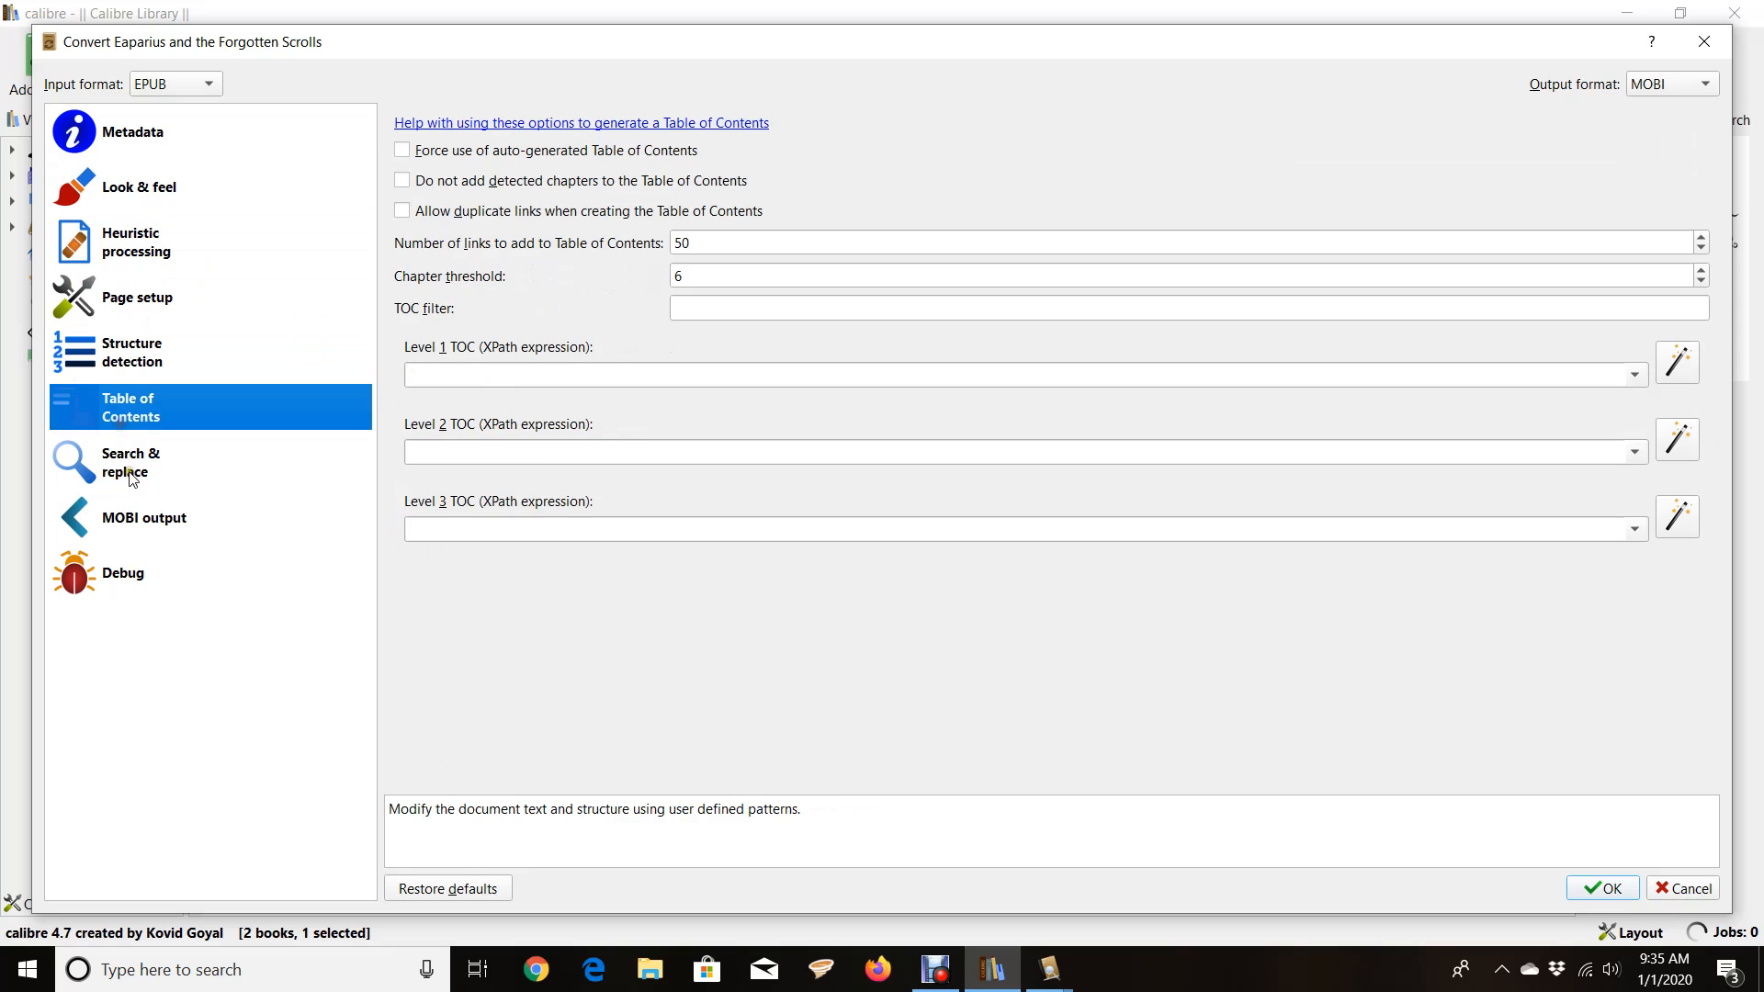
pyautogui.click(128, 477)
pyautogui.click(130, 526)
pyautogui.click(134, 591)
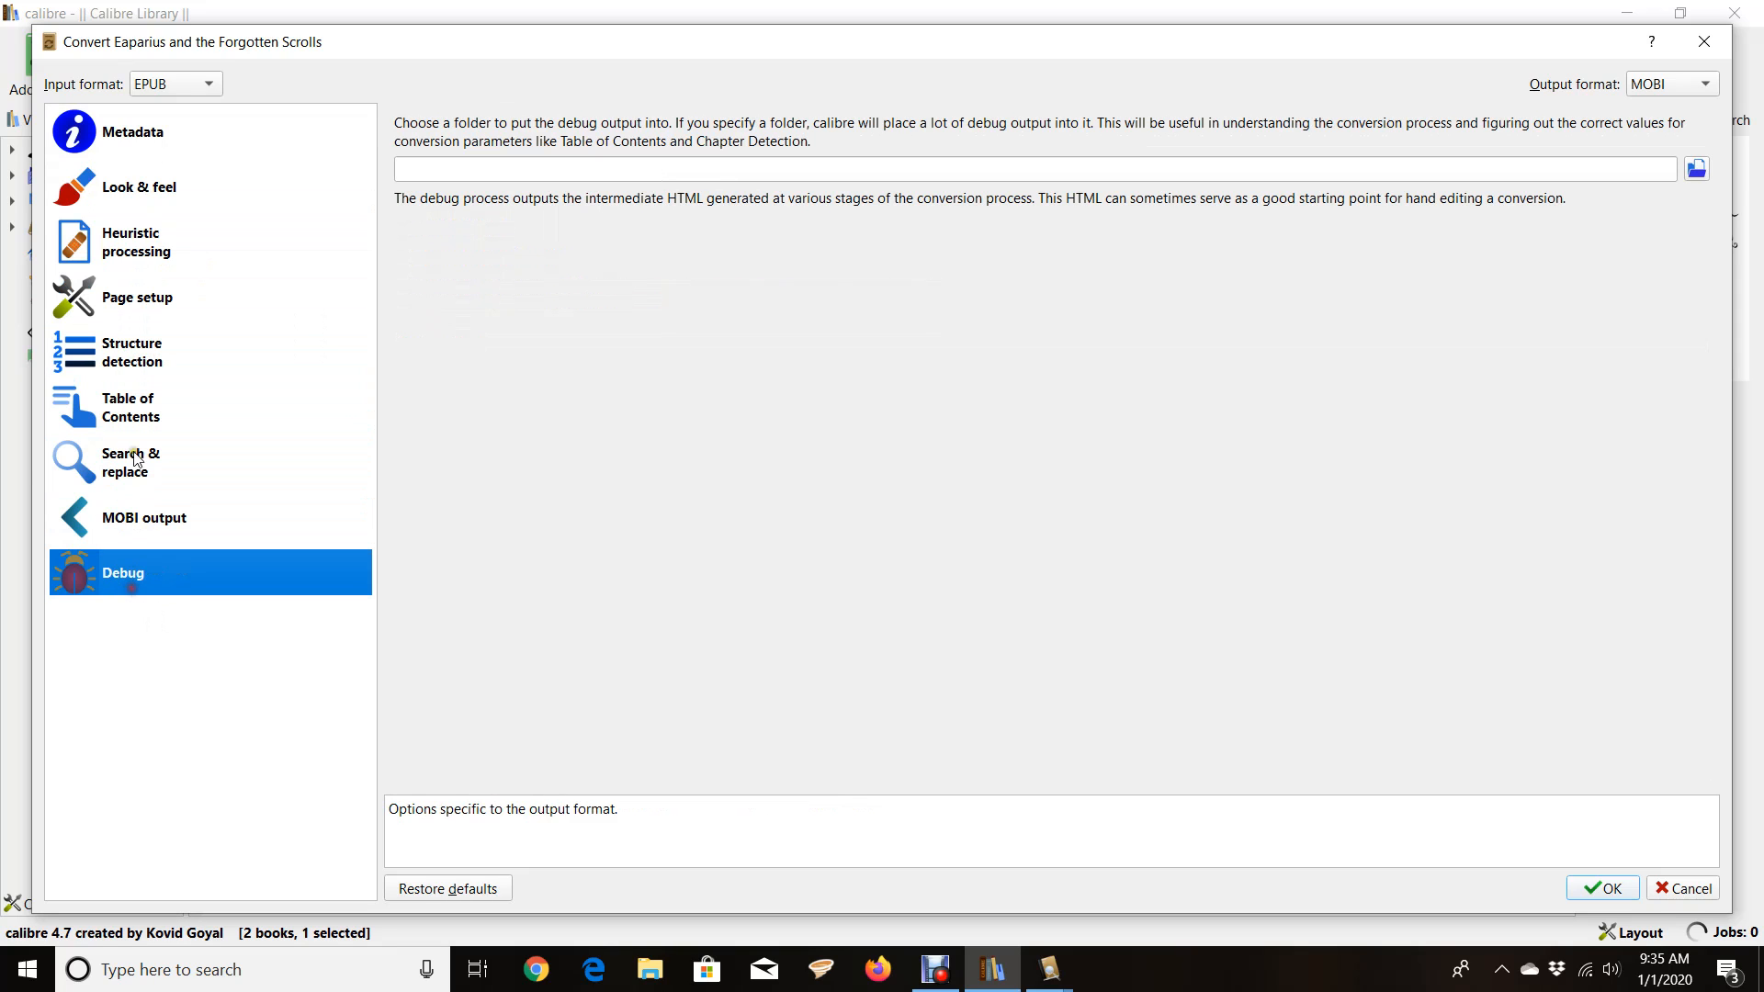
pyautogui.click(145, 127)
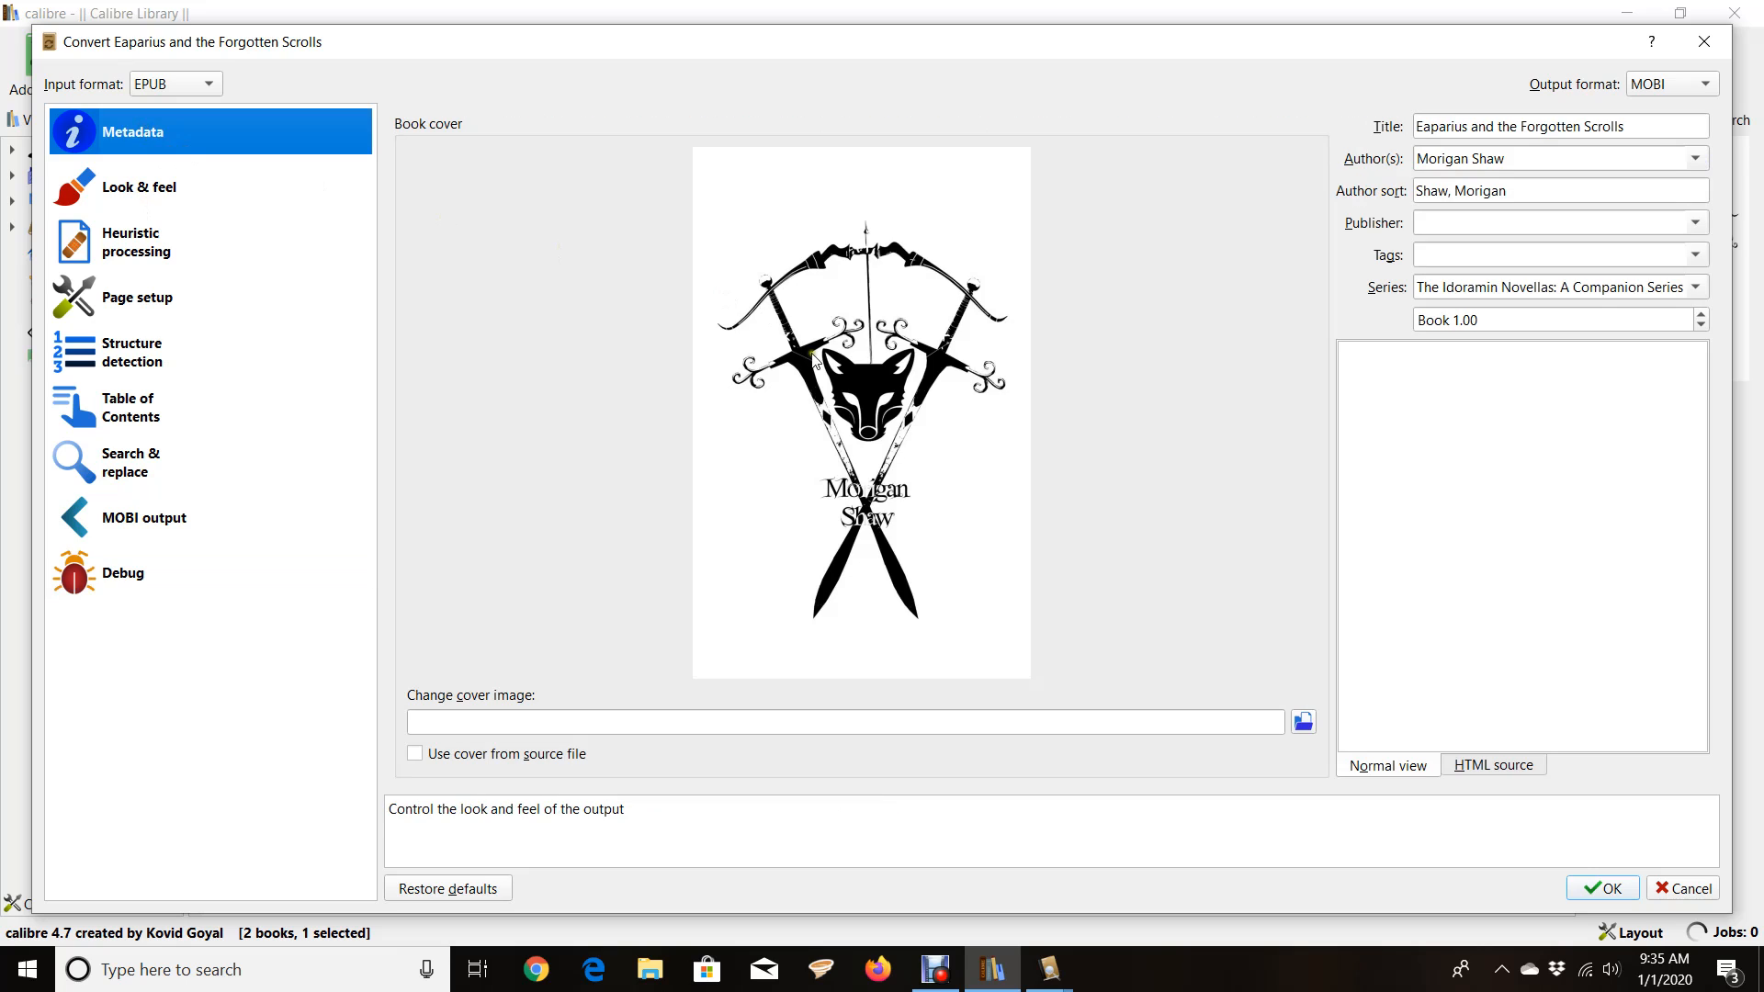
pyautogui.click(1589, 888)
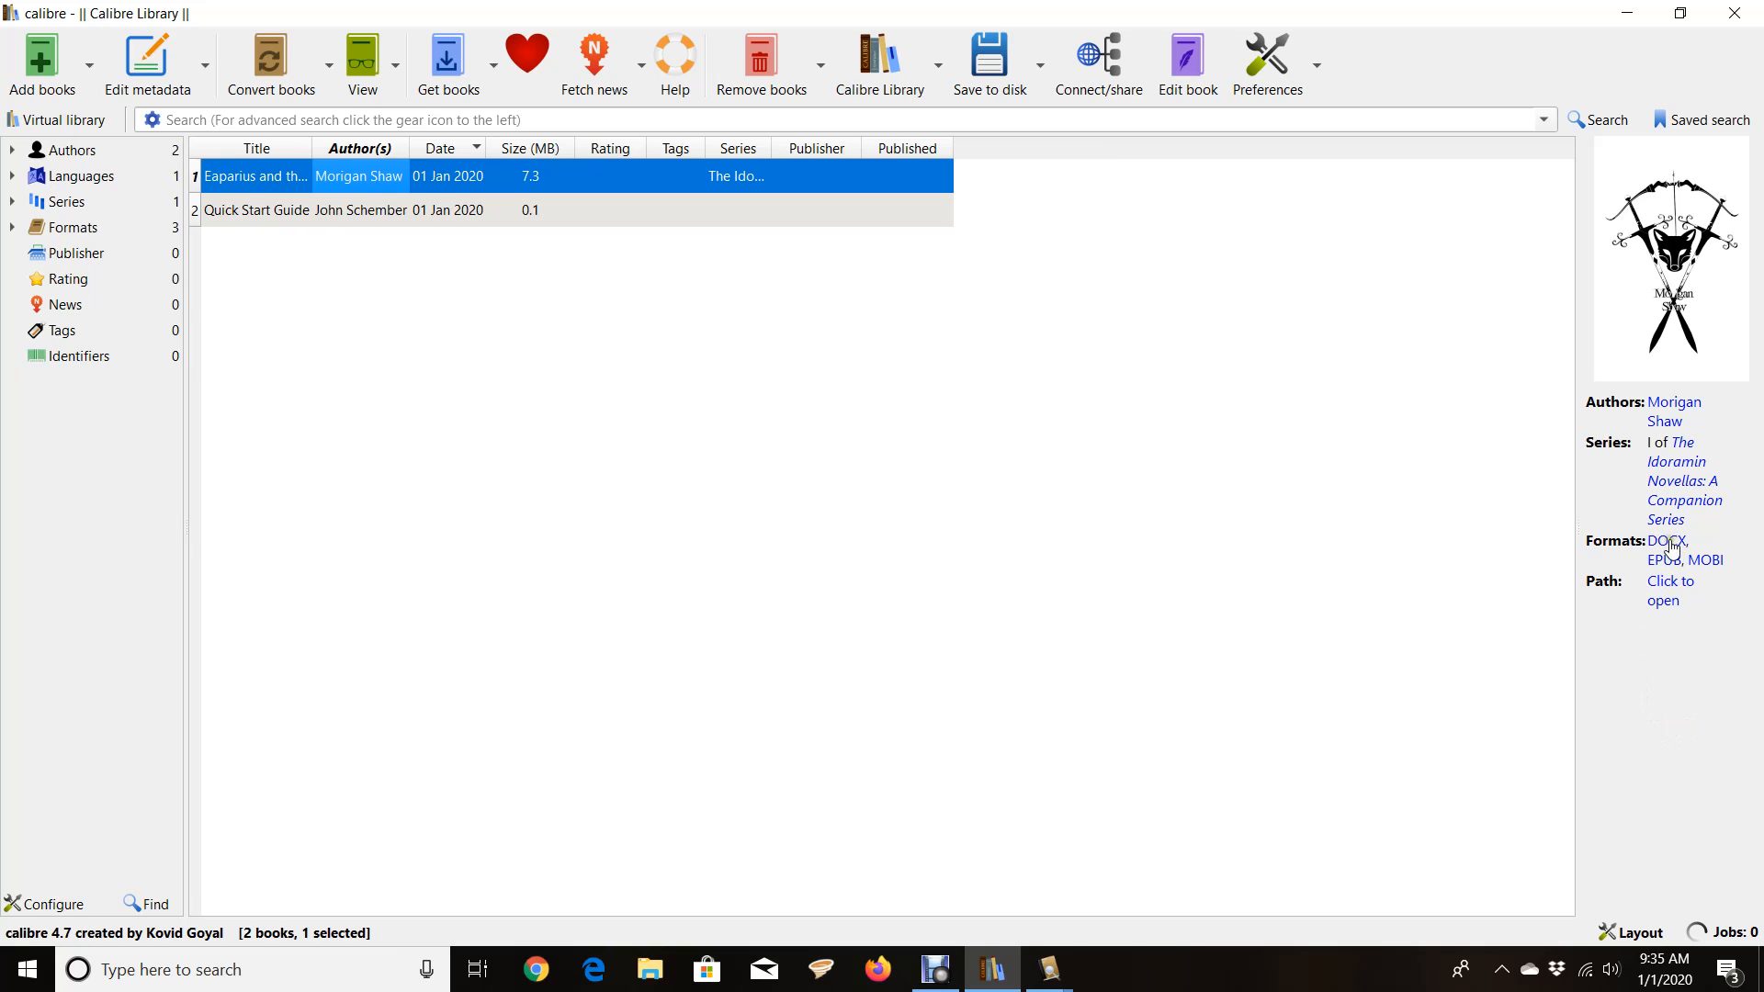
# Step: Open the converted book's folder, examine its Word, EPUB and MOBI files, and return to the calibre library
pyautogui.click(1665, 601)
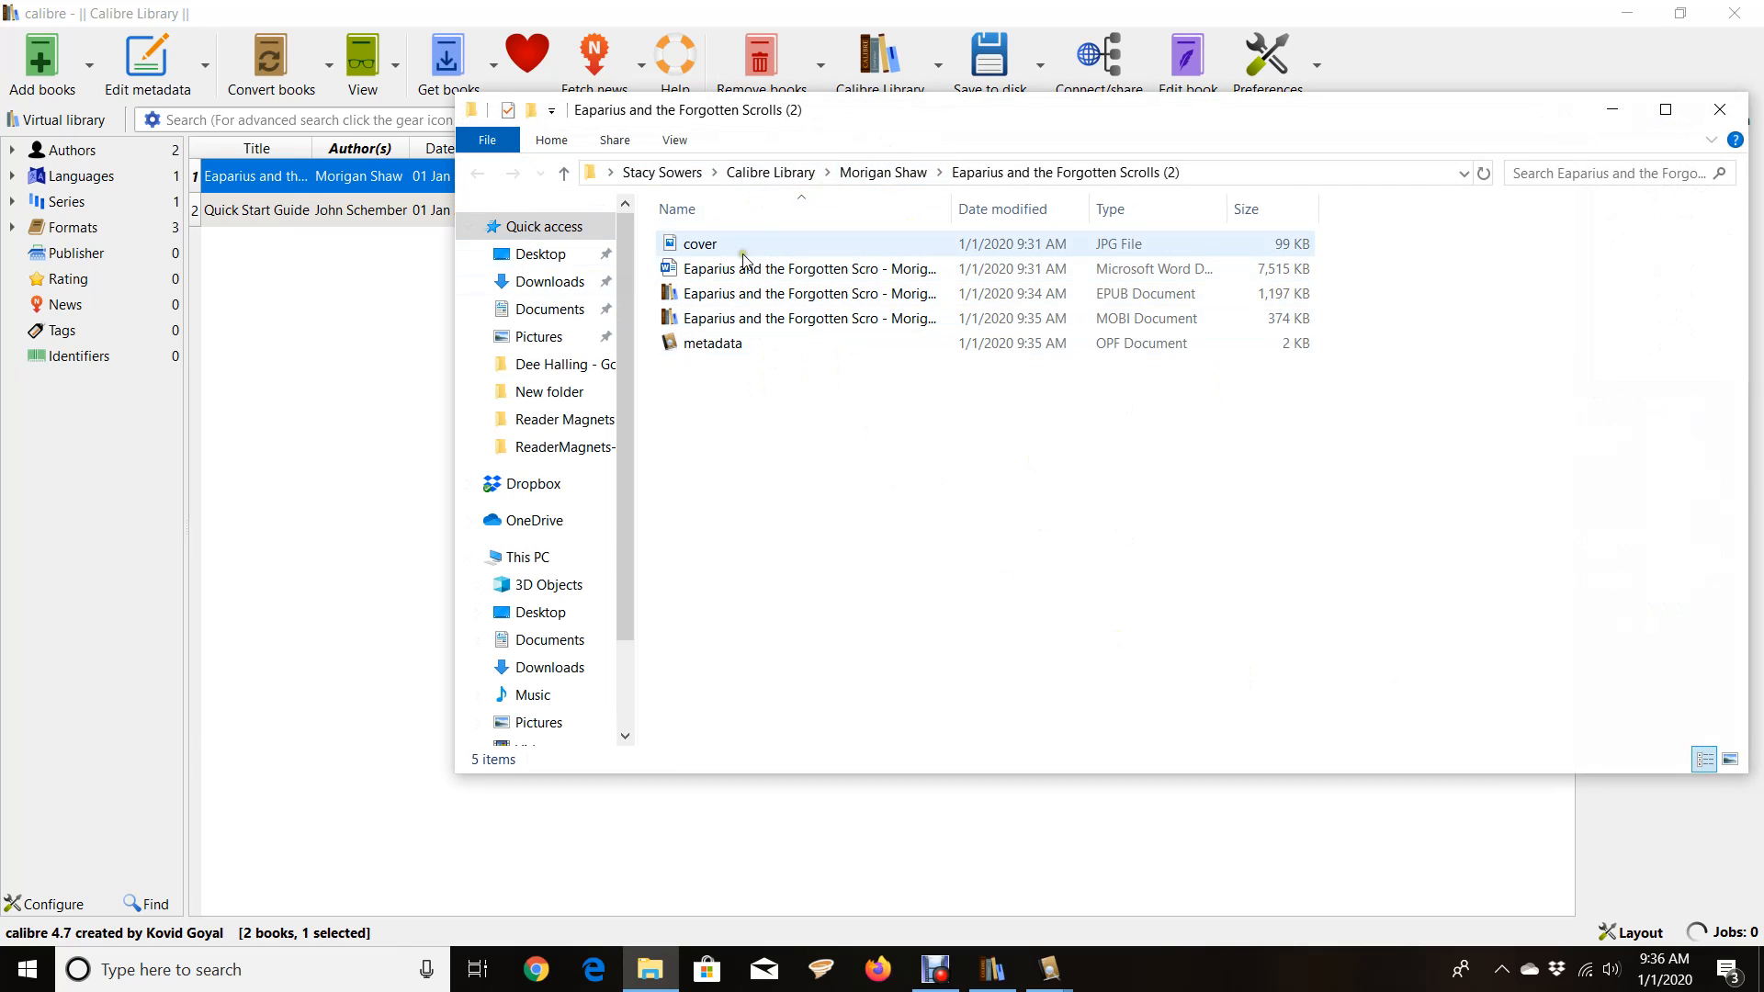
pyautogui.click(782, 294)
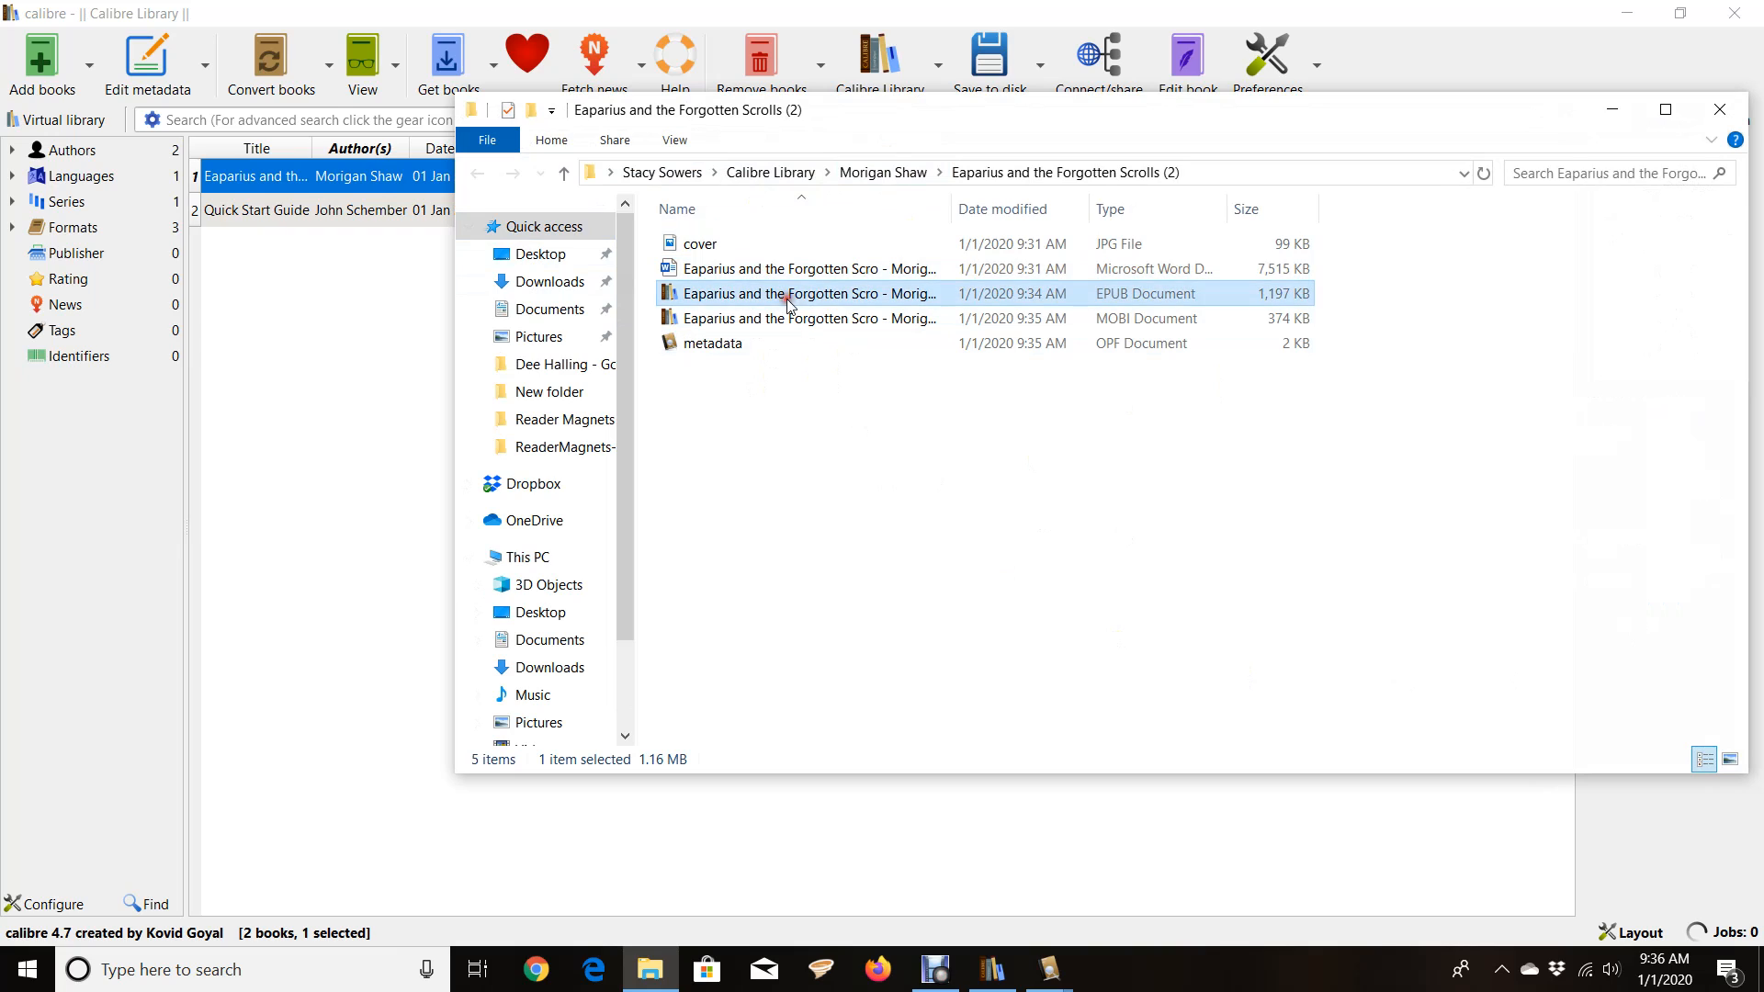
pyautogui.click(806, 269)
pyautogui.click(822, 296)
pyautogui.click(855, 321)
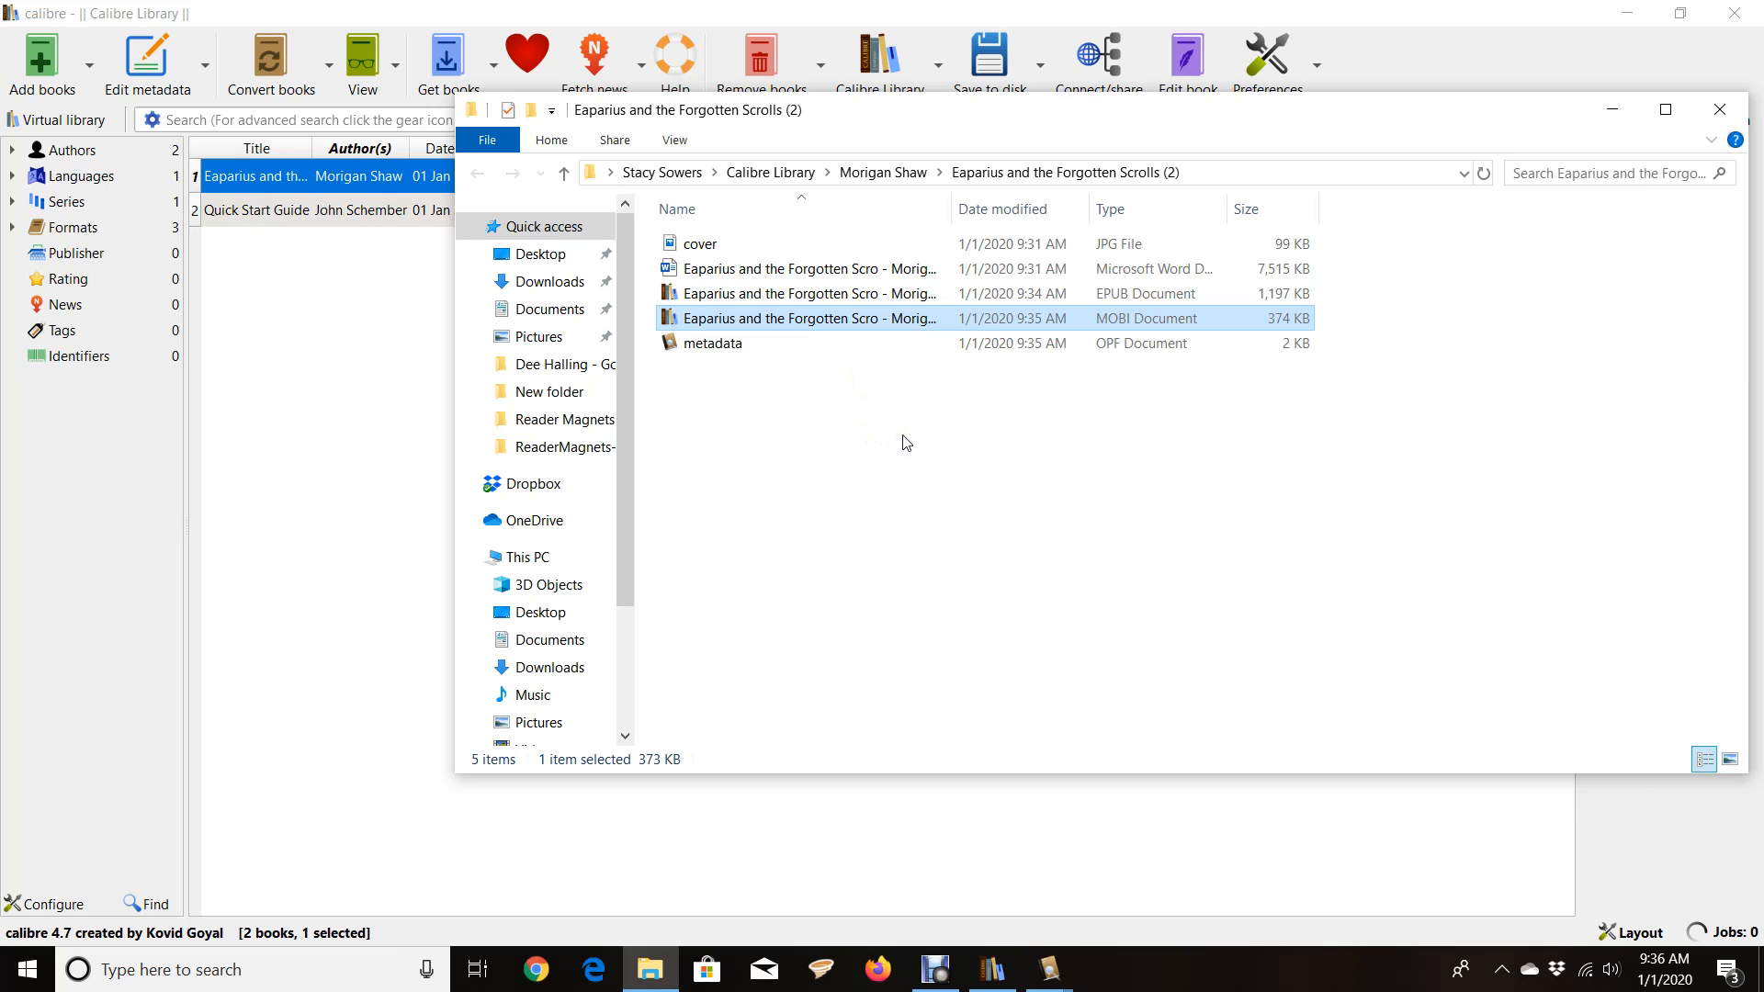
pyautogui.click(279, 367)
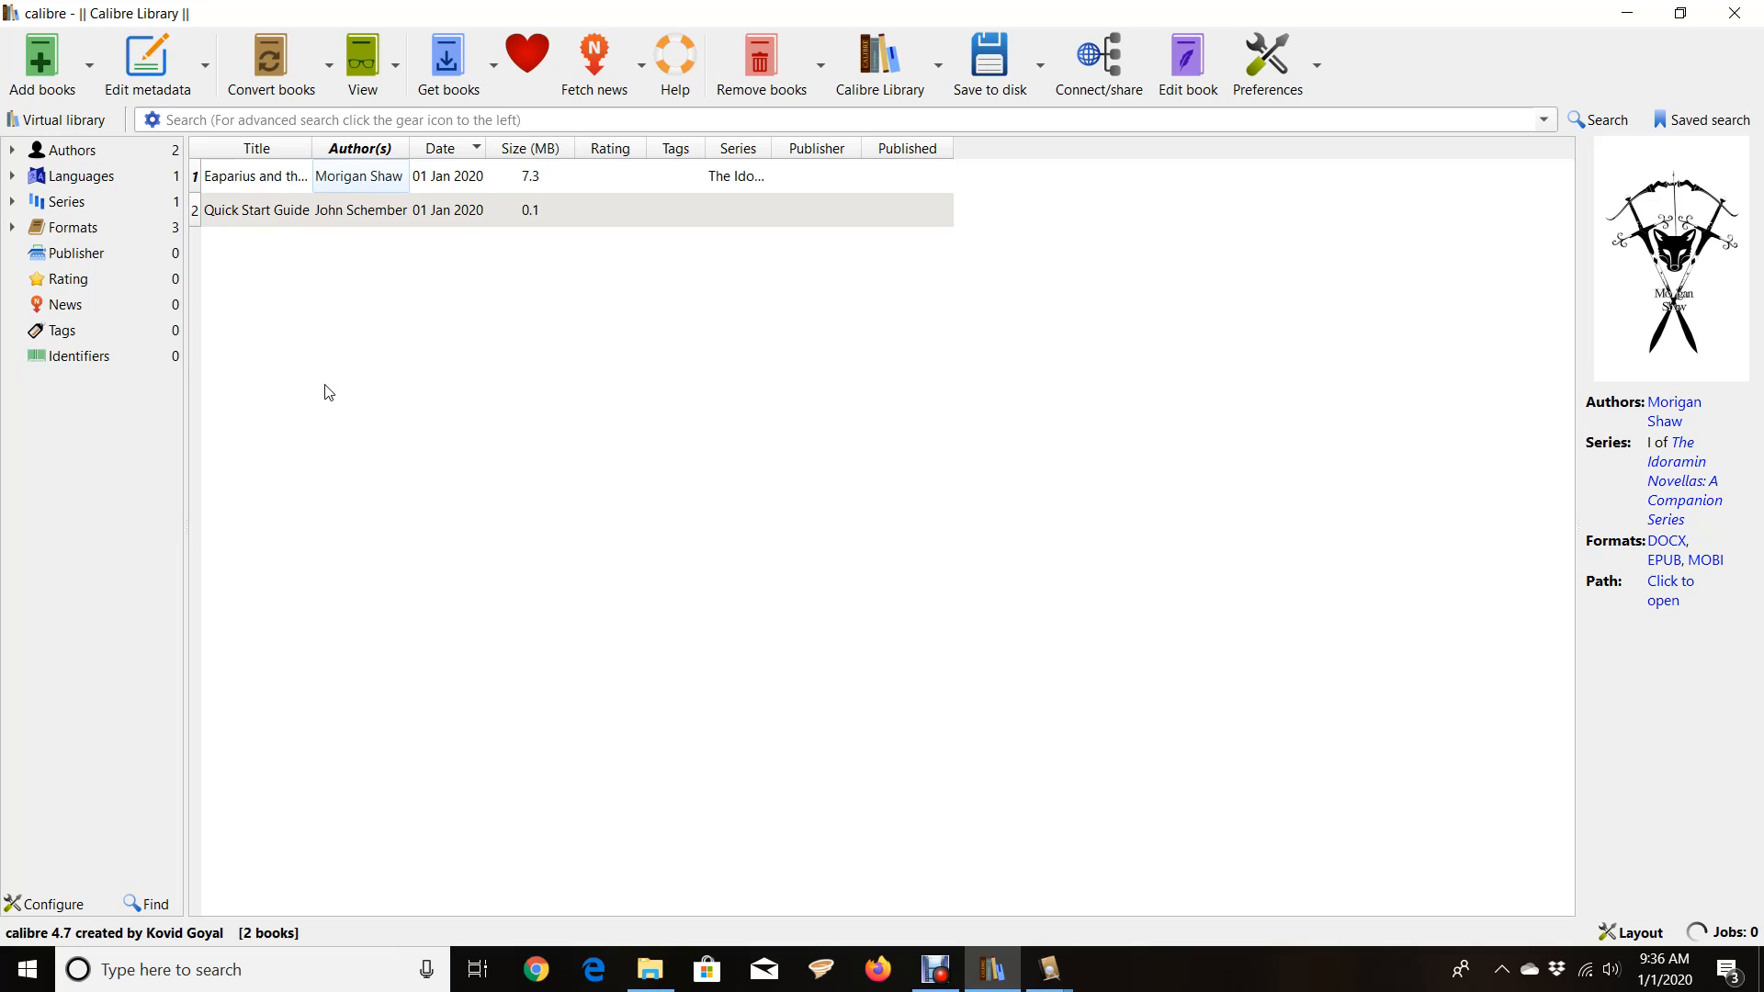